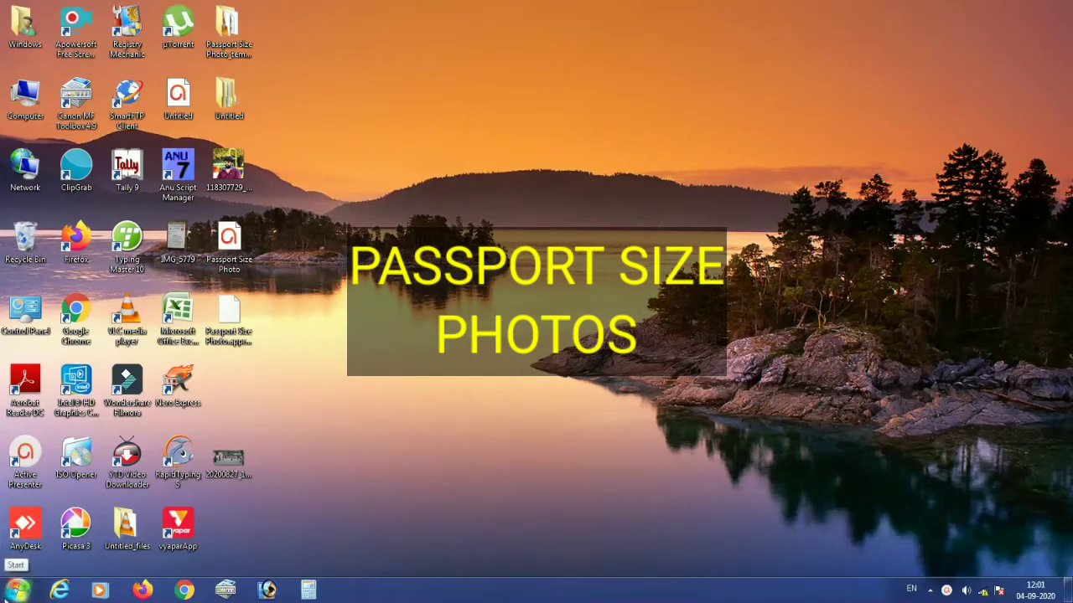
Step: Launch Adobe Photoshop 7.0 from the Windows Start menu
click(17, 589)
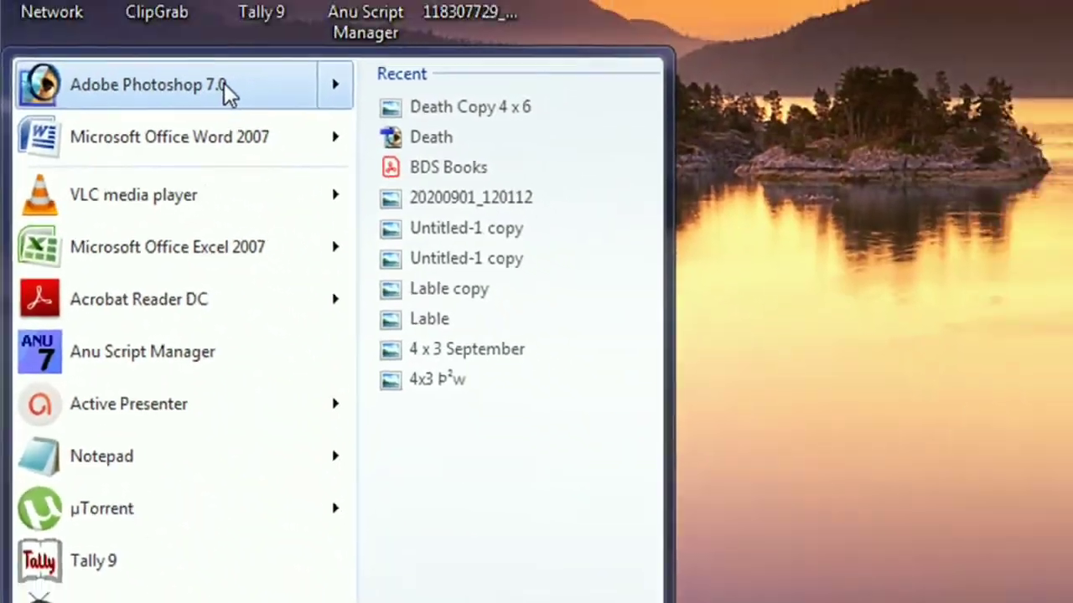
click(223, 86)
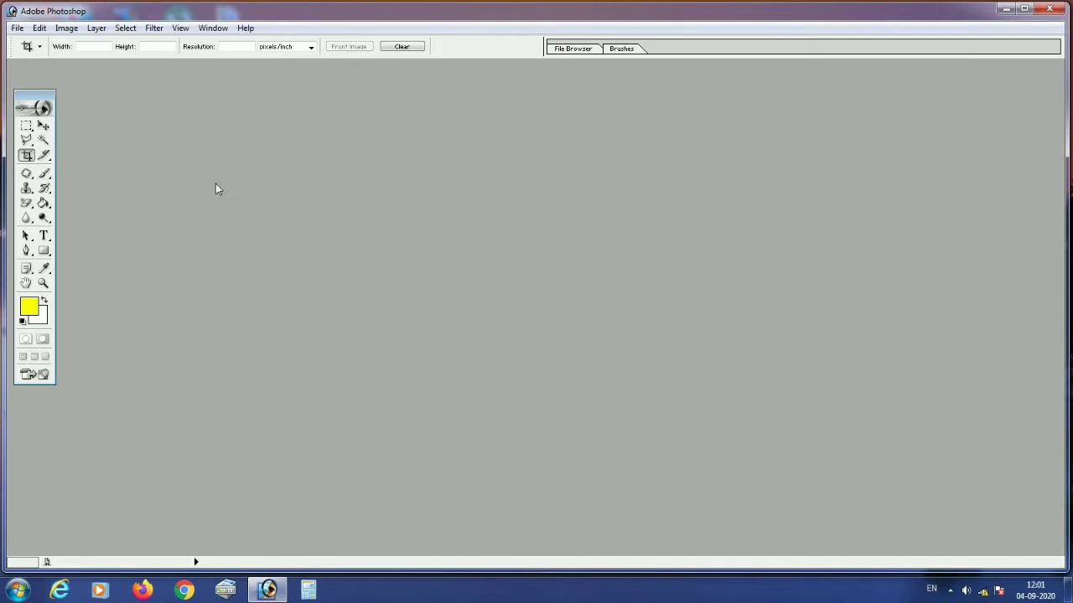
Step: Open the bearded man's portrait JPEG from the Desktop
click(18, 30)
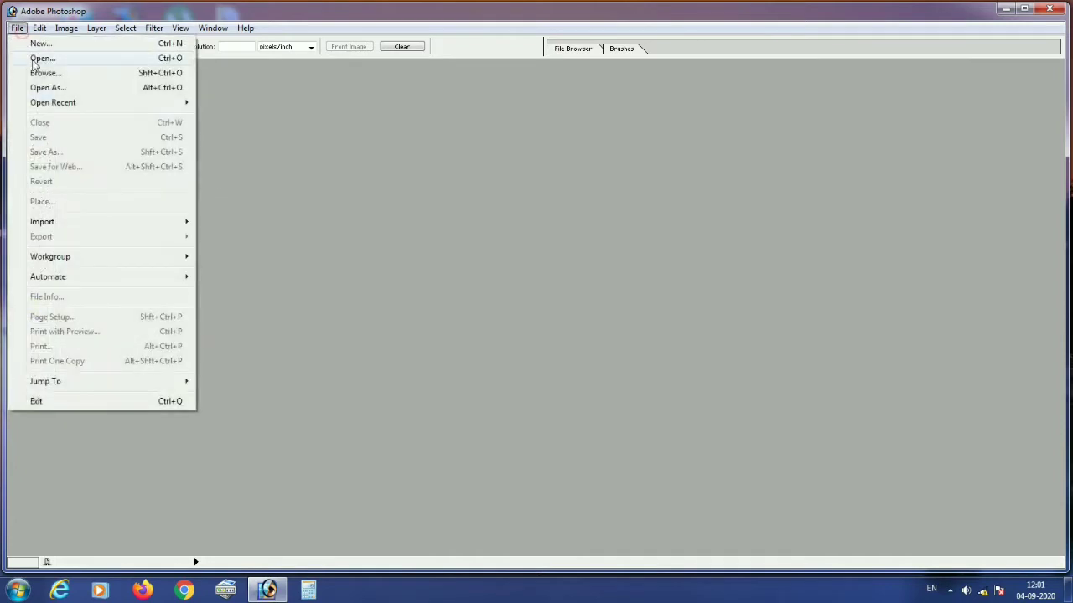
click(38, 58)
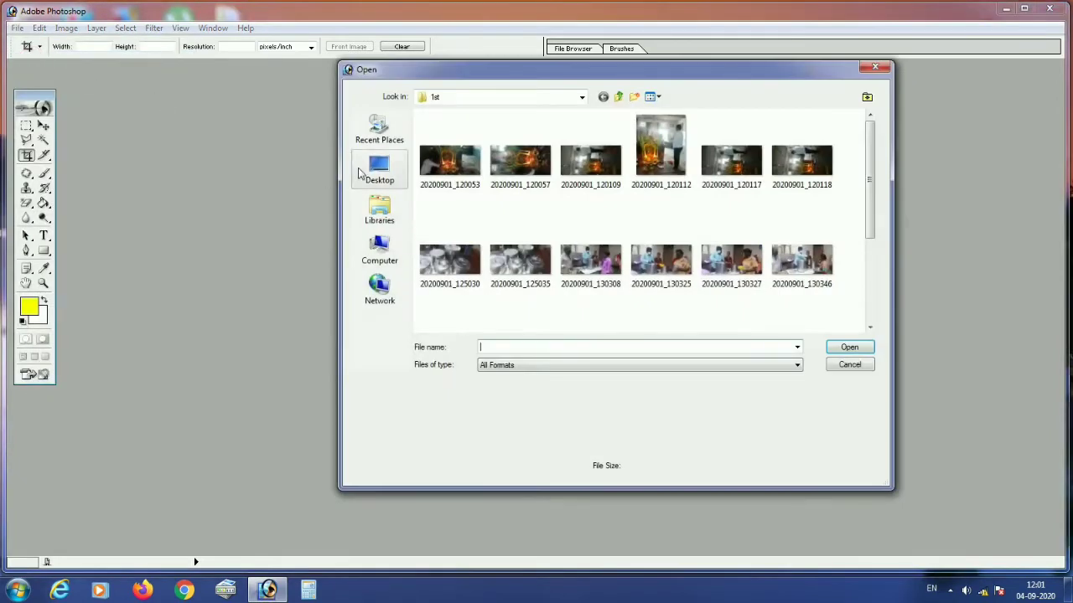
click(369, 171)
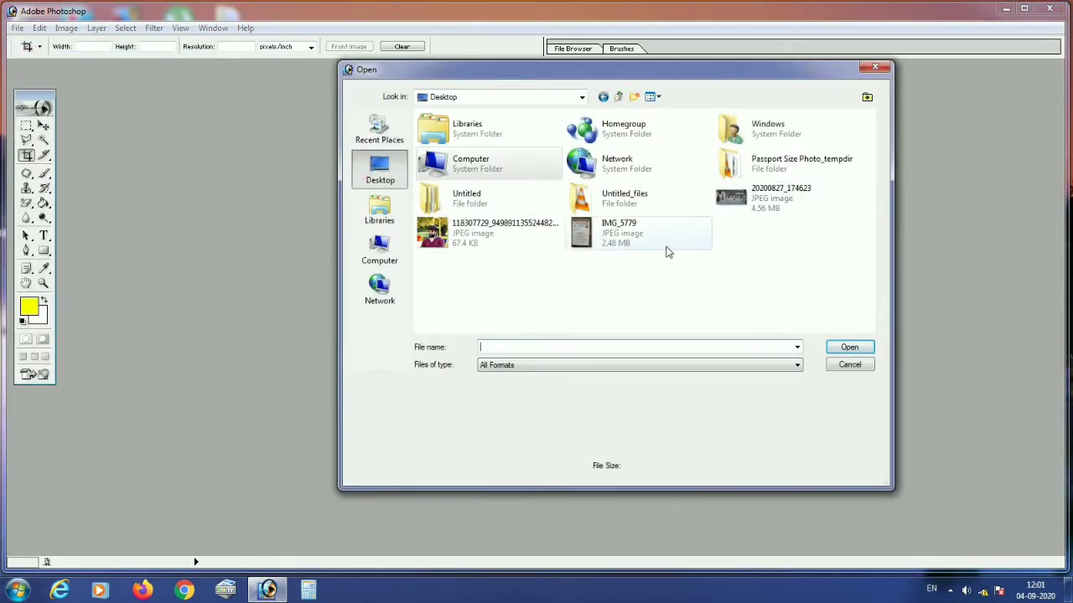
click(469, 233)
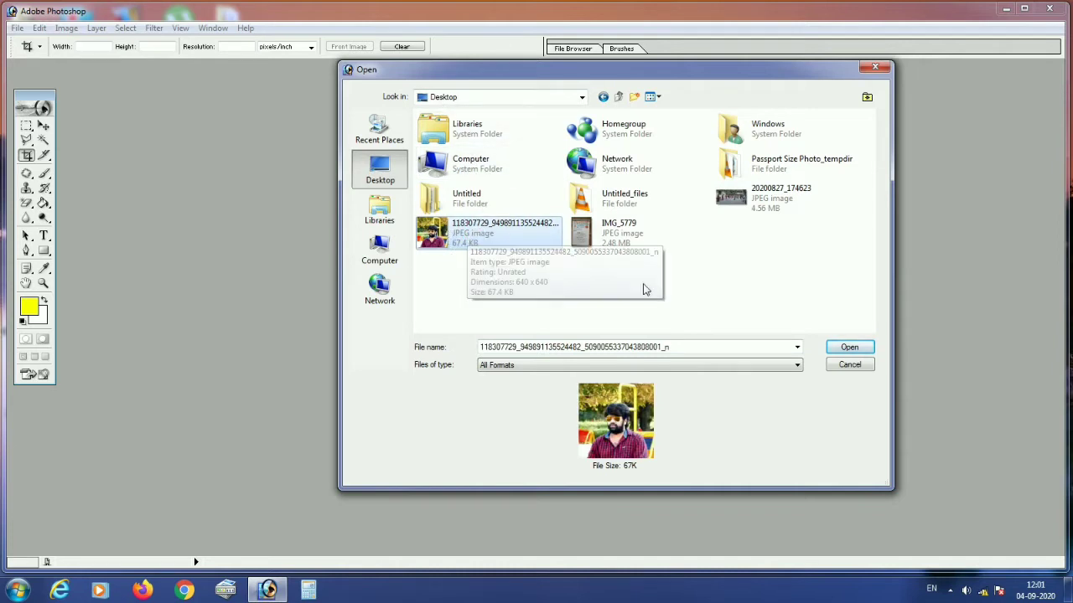
click(848, 348)
text(1.5)
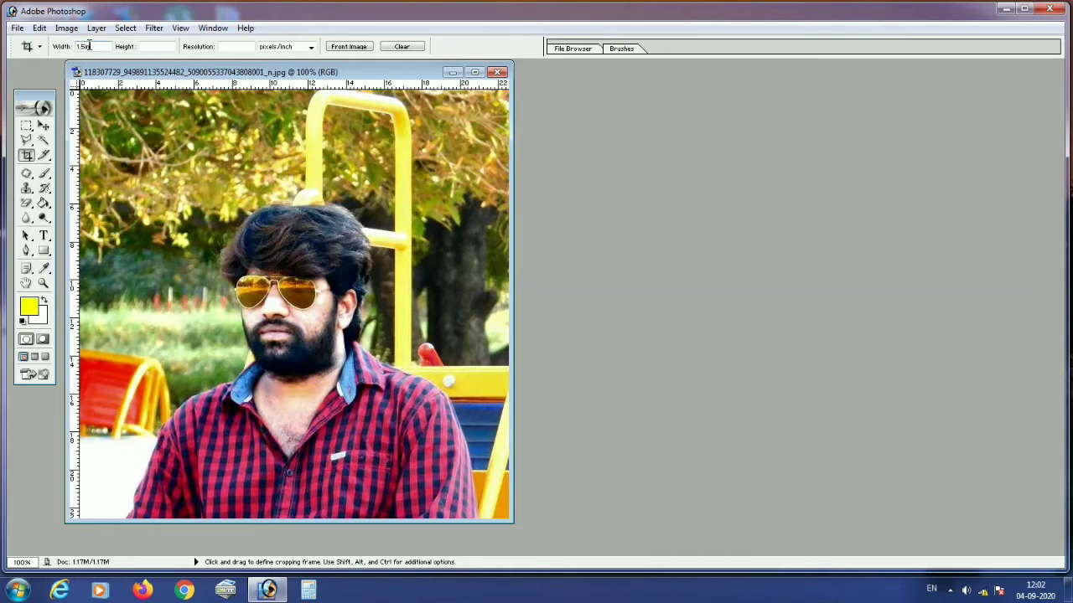
Step: Set the crop tool to 2 in height and 200 pixels/inch resolution
click(142, 47)
text(2)
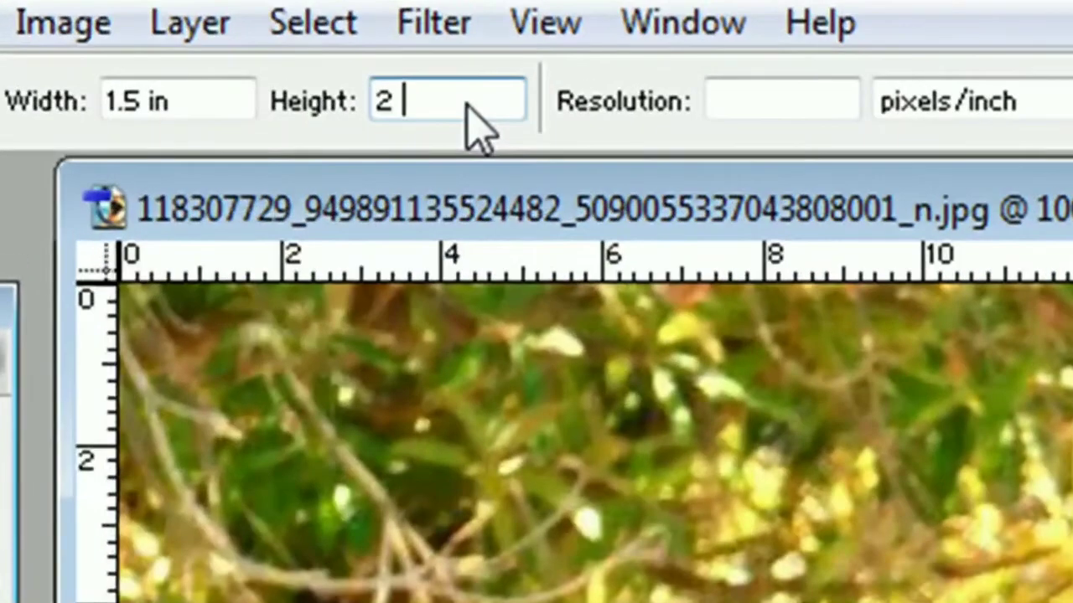
text( in)
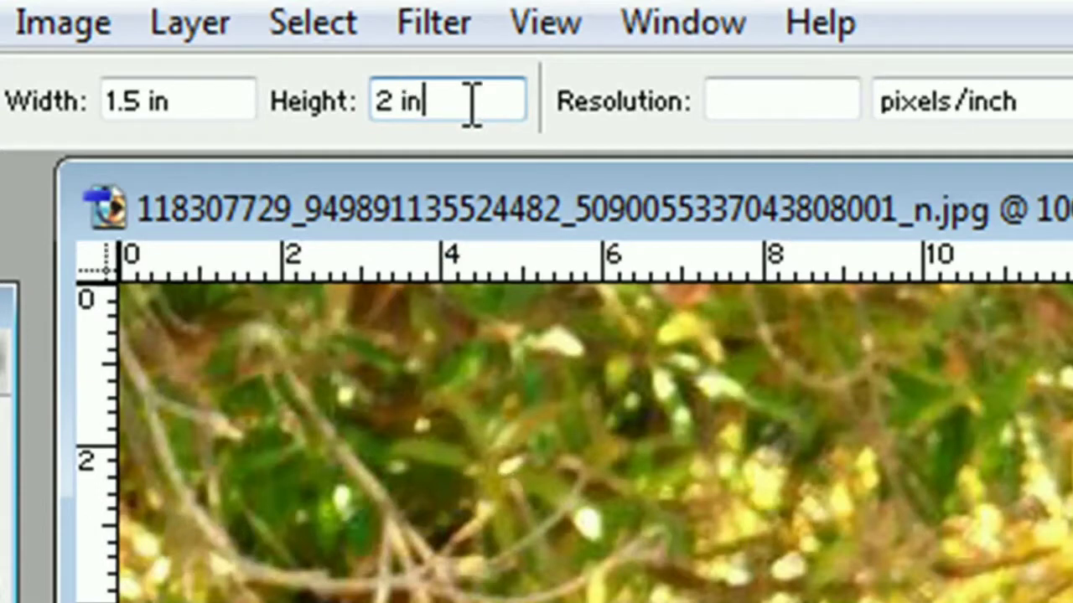
key(Tab)
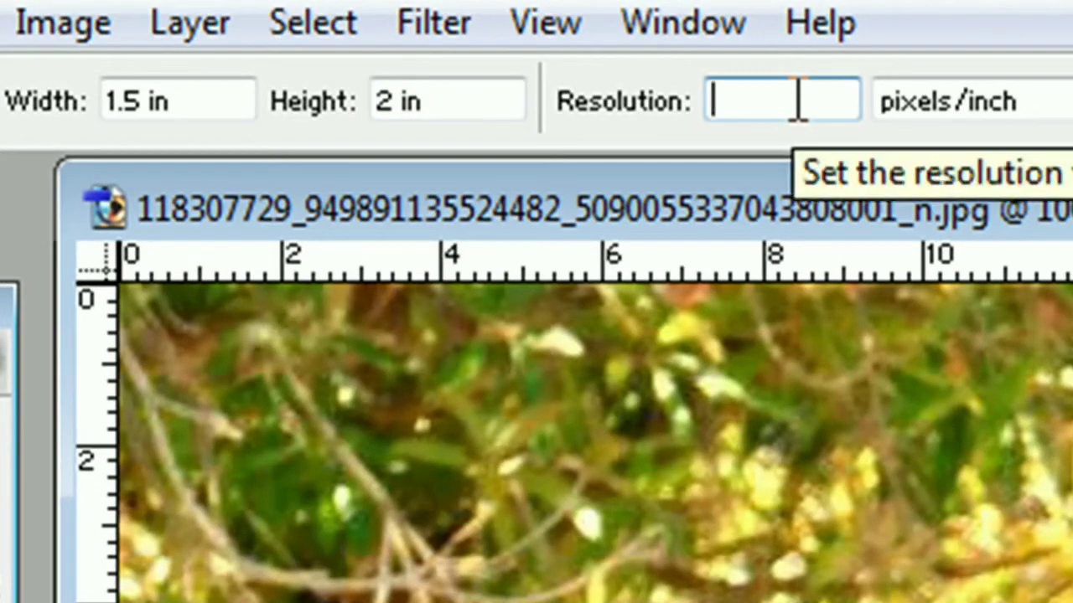
text(200)
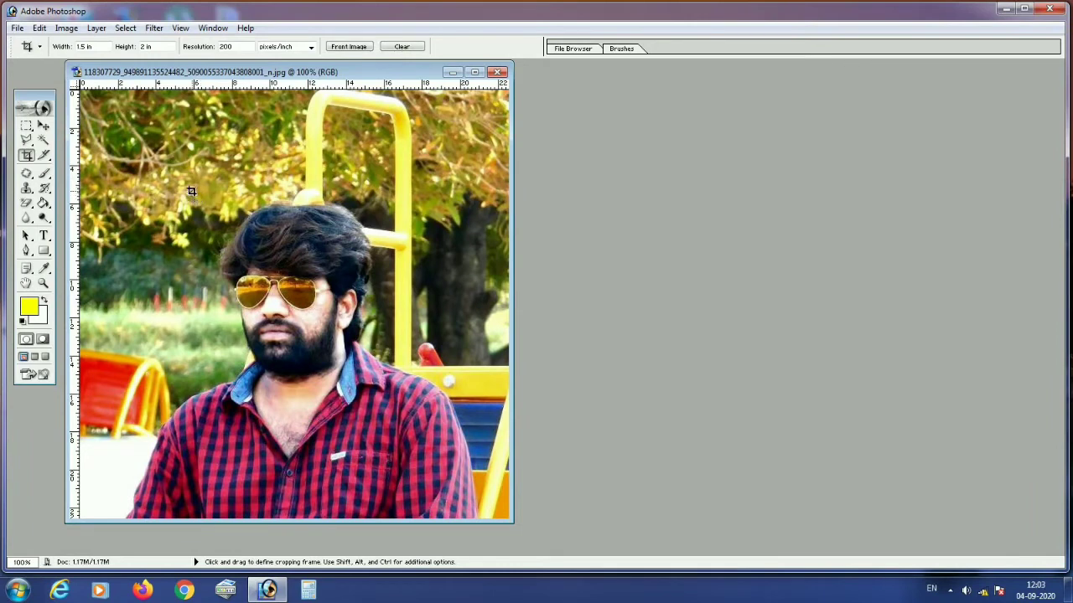
Step: Crop the photo to a 1.5 × 2 inch frame around the man's head and shoulders
drag(191, 191, 397, 486)
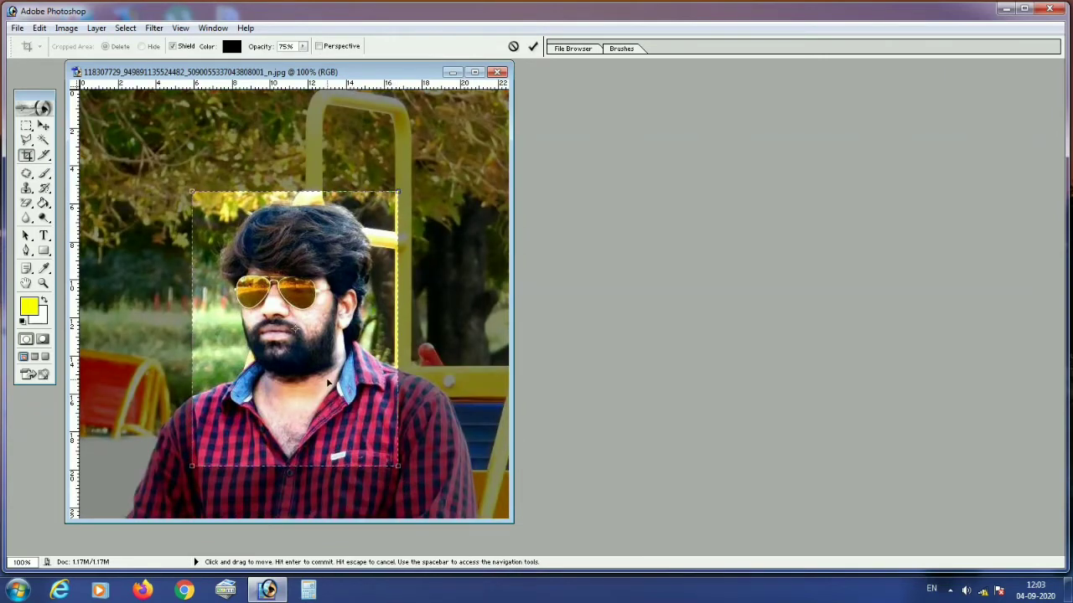
drag(351, 439, 351, 445)
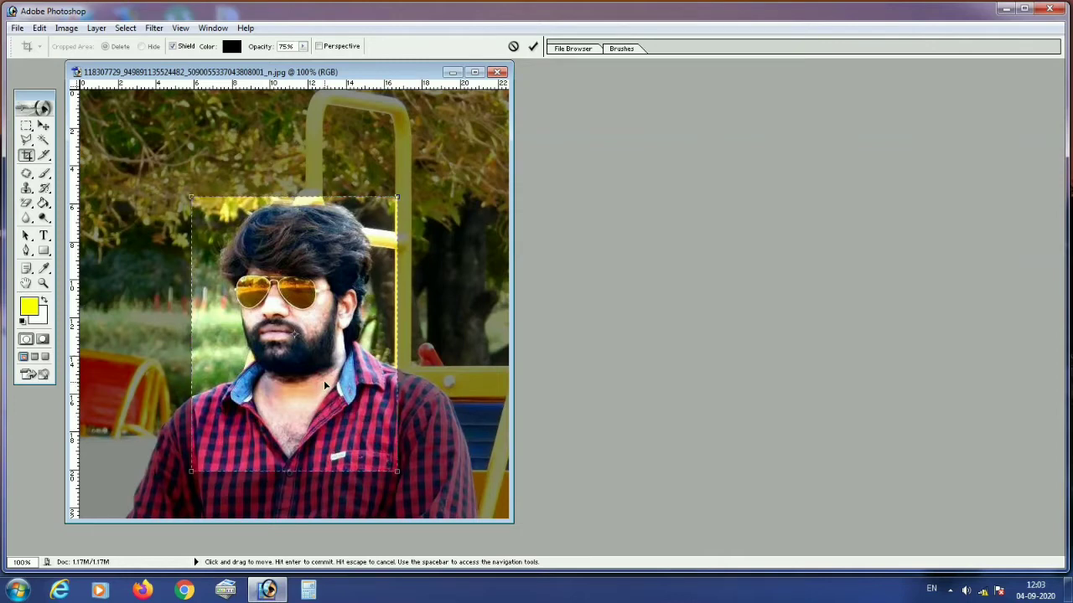
key(Return)
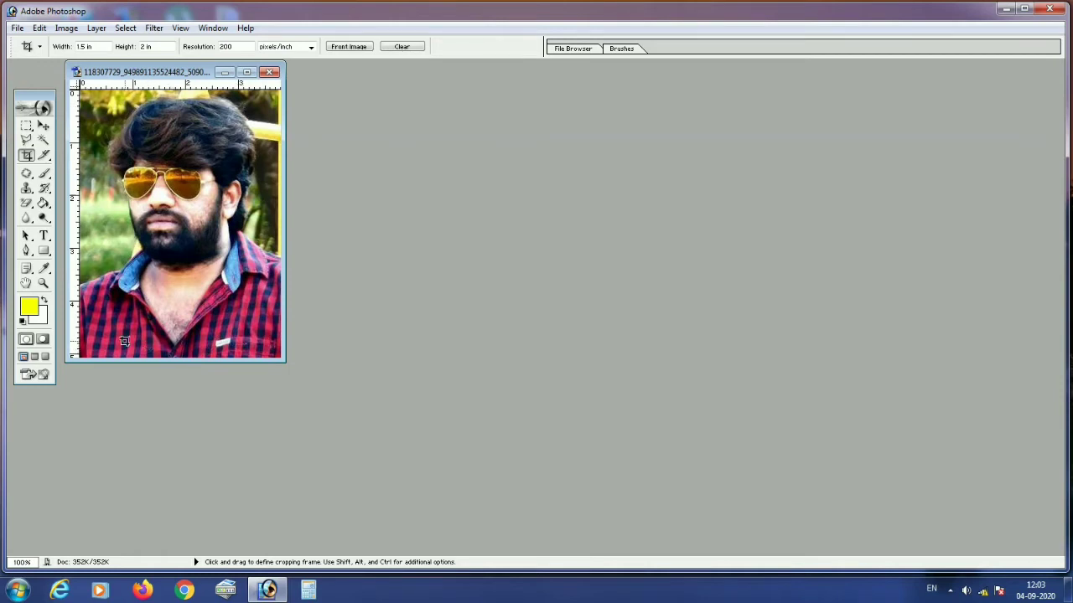
Step: Marquee-select the whole portrait and convert it to a 5-pixel border selection
click(43, 127)
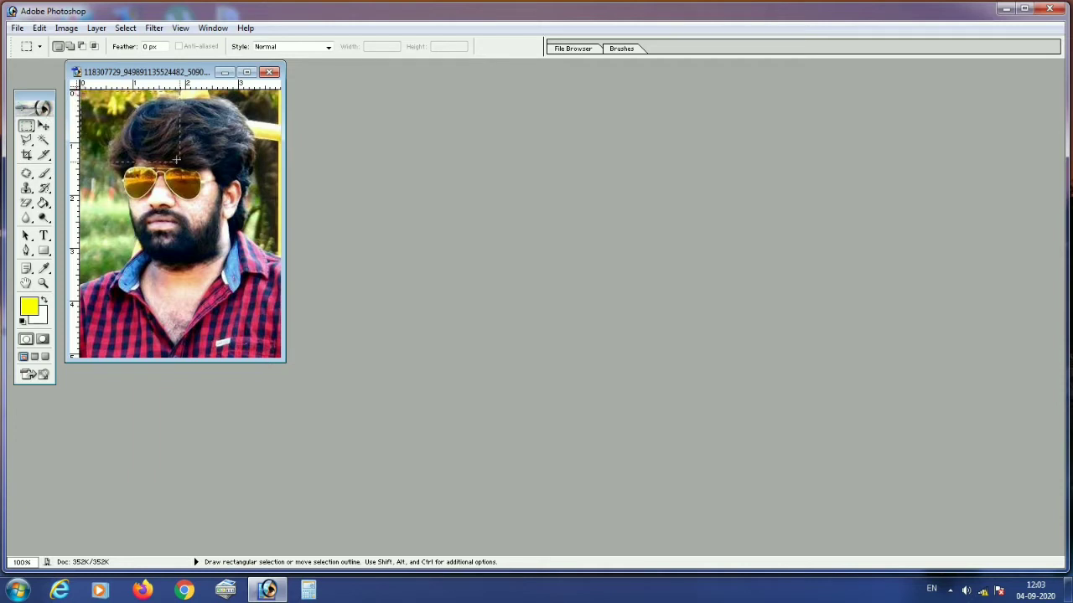
drag(76, 83, 290, 366)
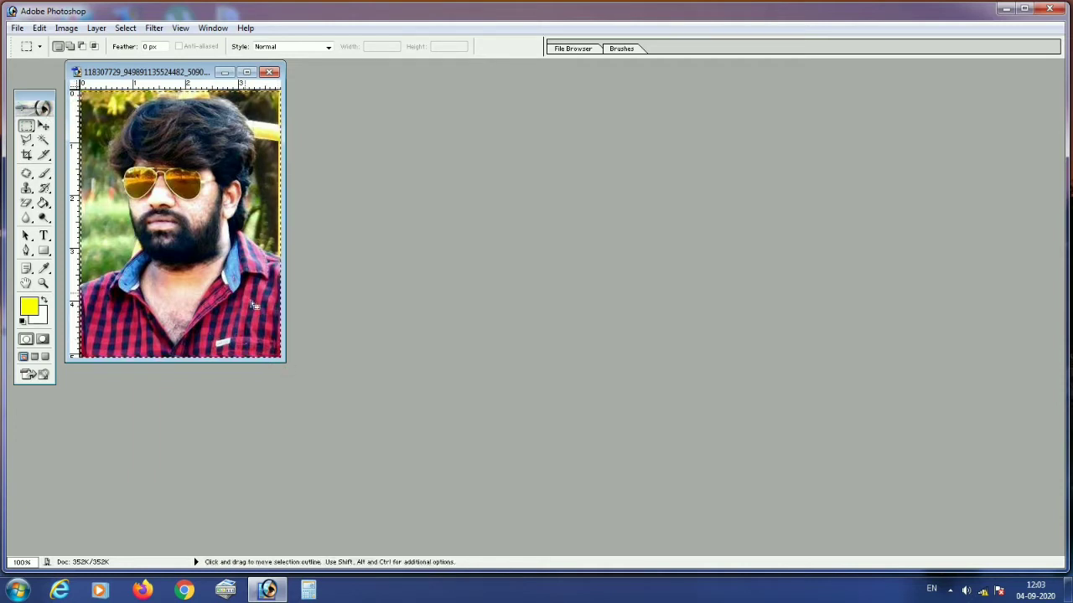
click(126, 29)
mouse_move(202, 197)
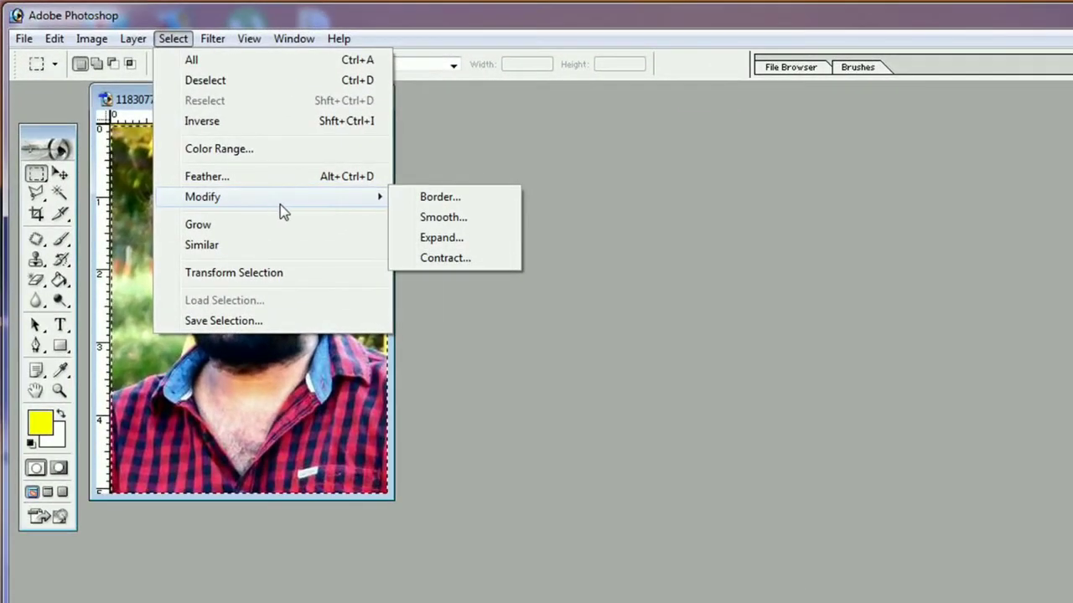
click(414, 204)
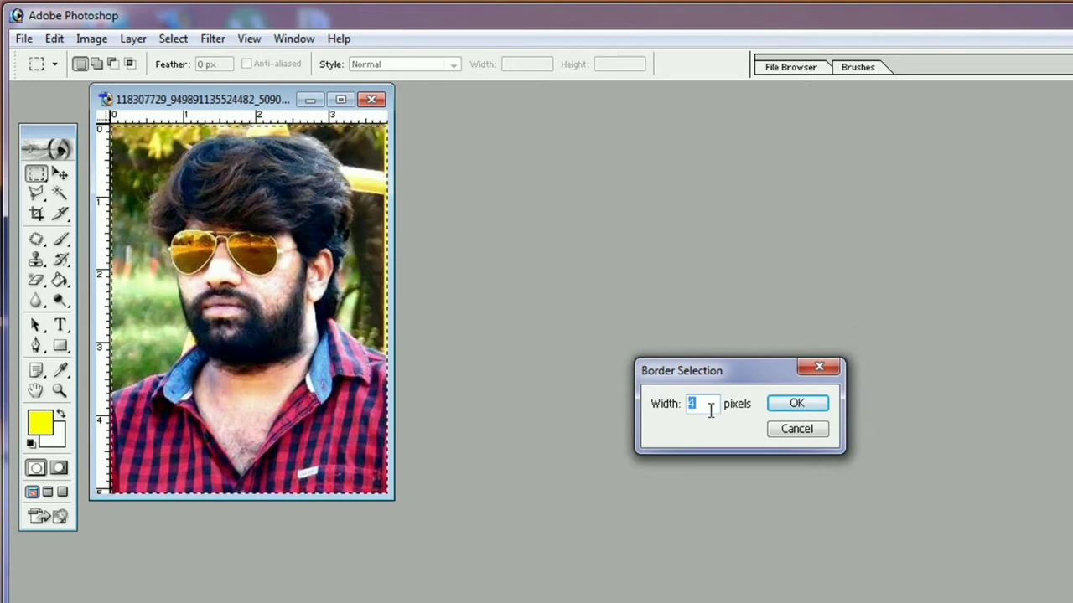
text(5)
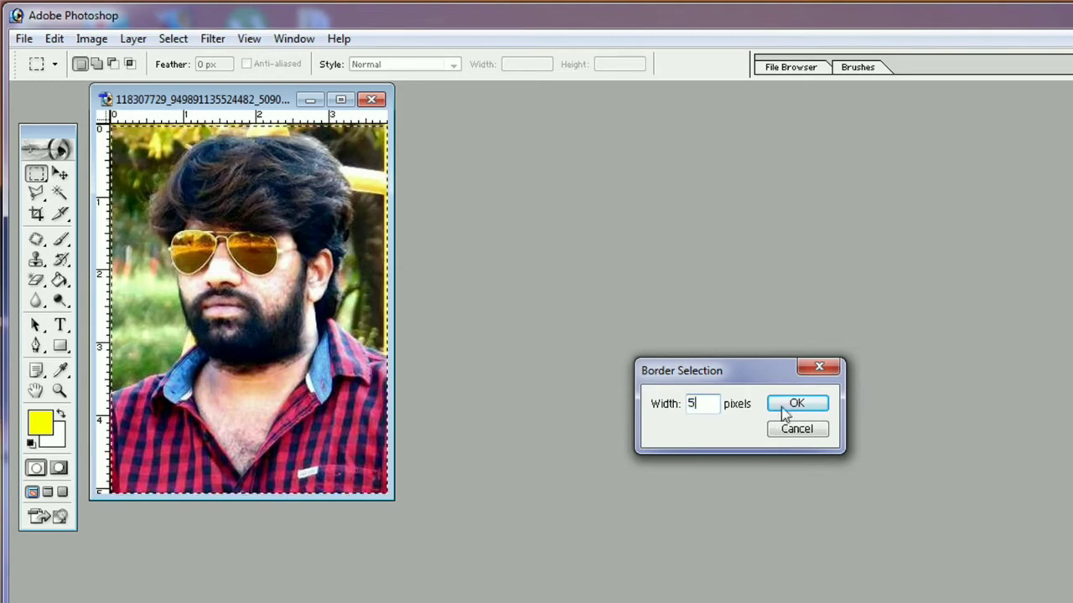
click(792, 405)
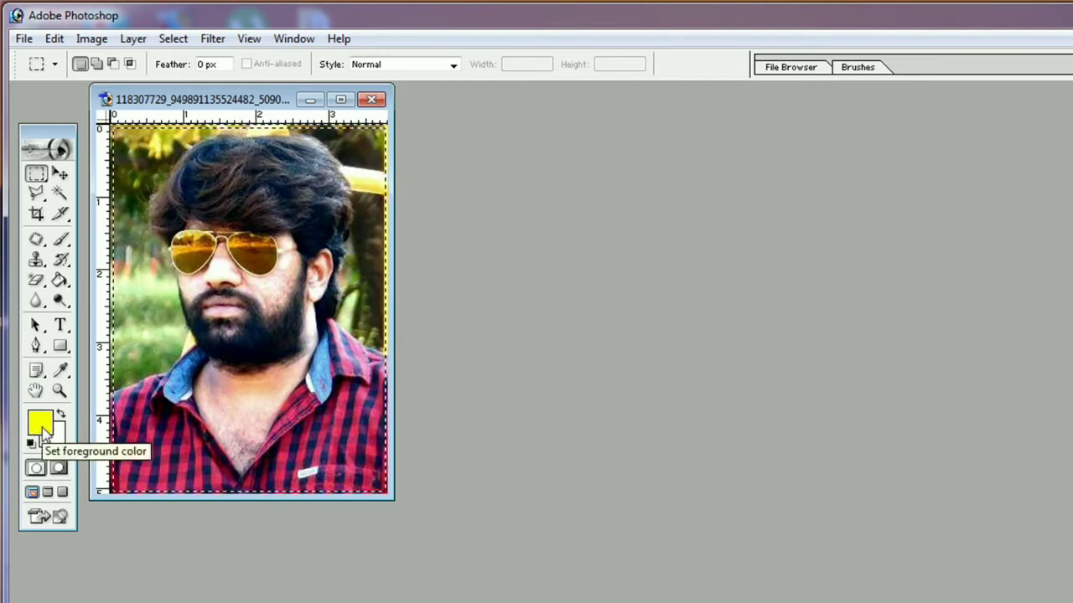
Step: Make black the foreground colour, fill the border, and deselect
click(42, 426)
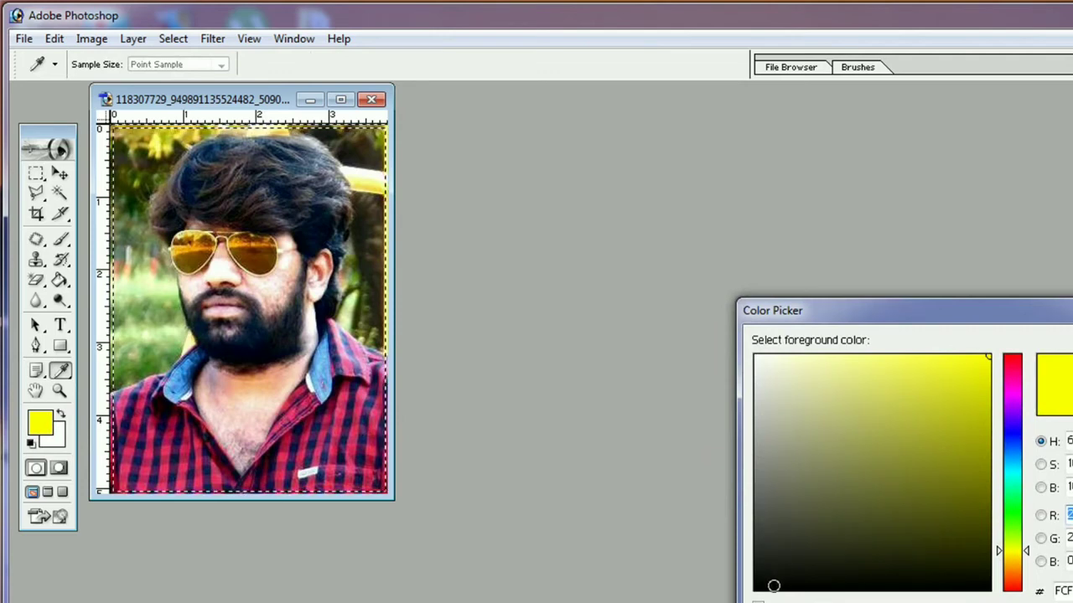
click(775, 586)
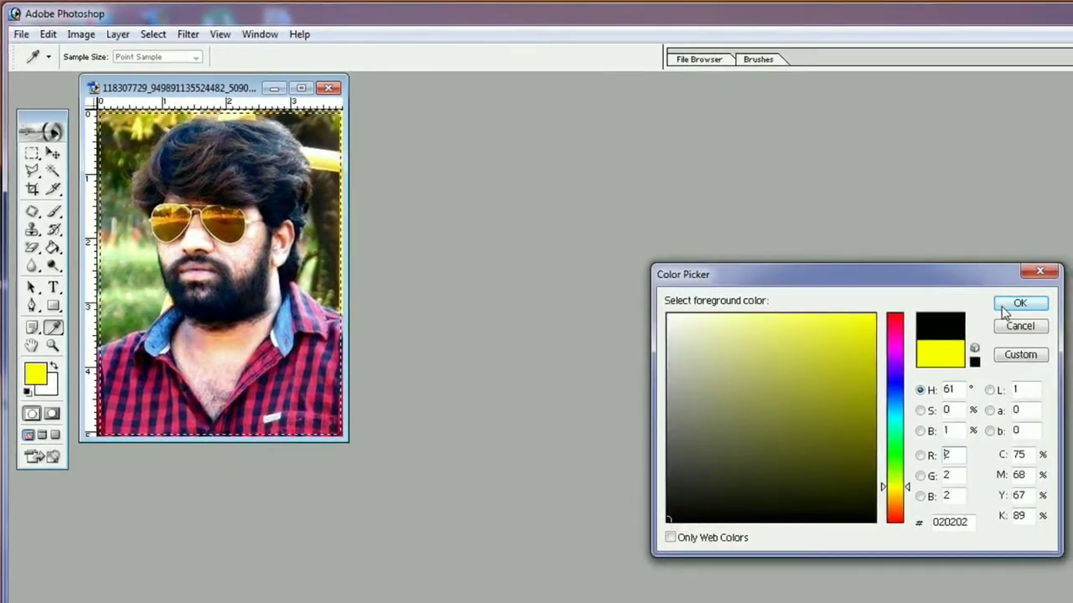
click(1010, 307)
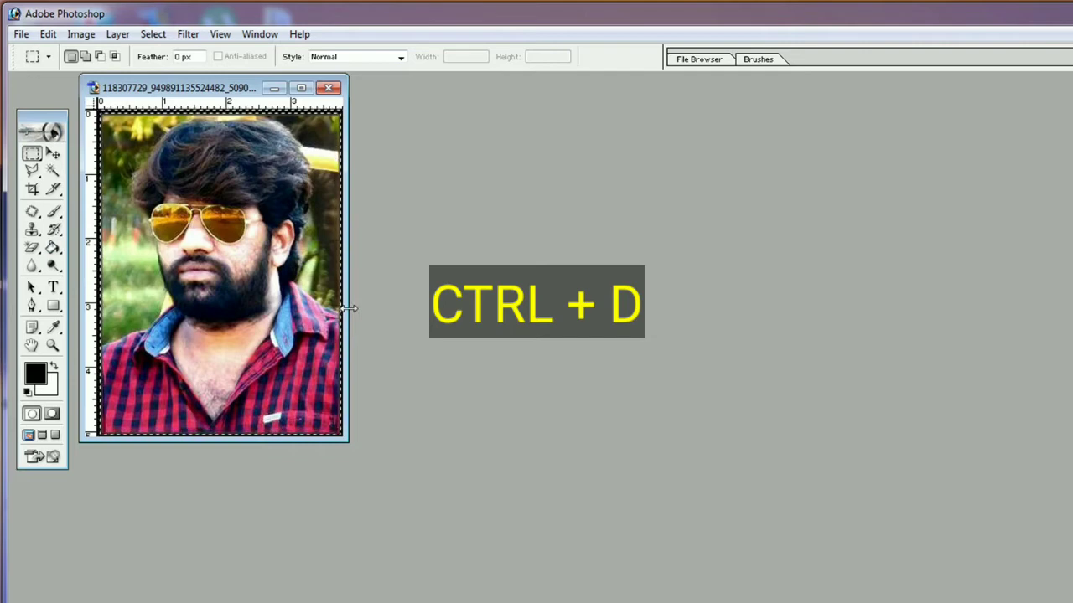
key(ctrl+d)
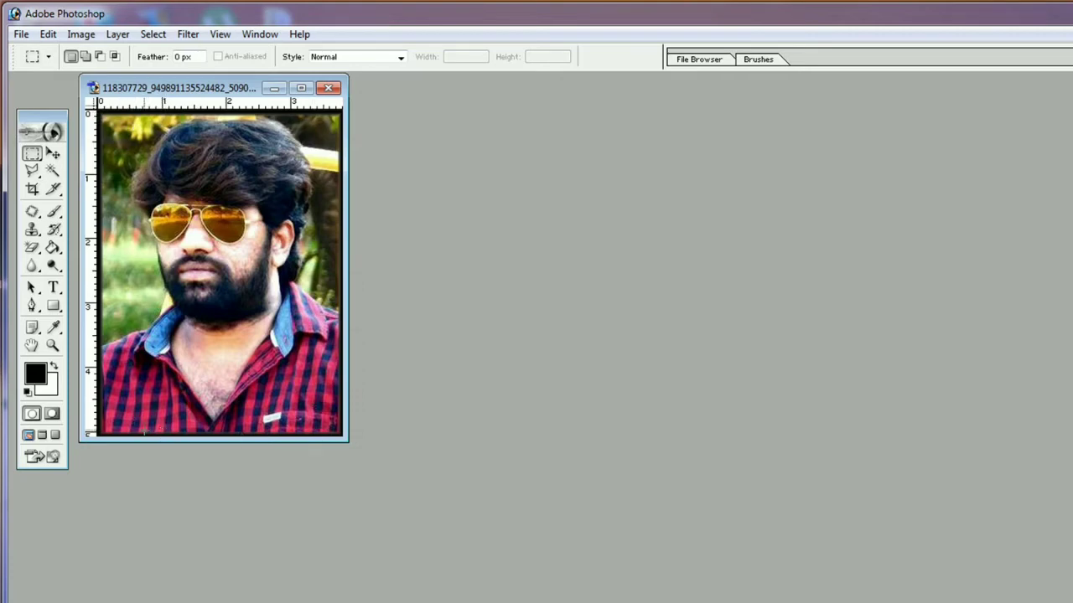
Step: Define the bordered portrait as a pattern named 'Passport'
click(48, 37)
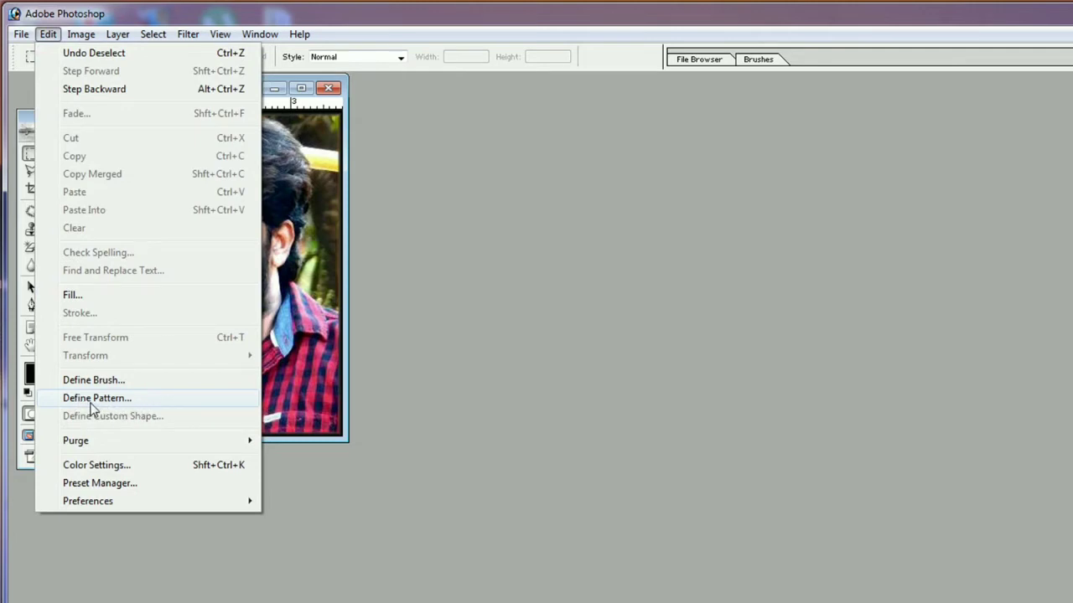
click(91, 401)
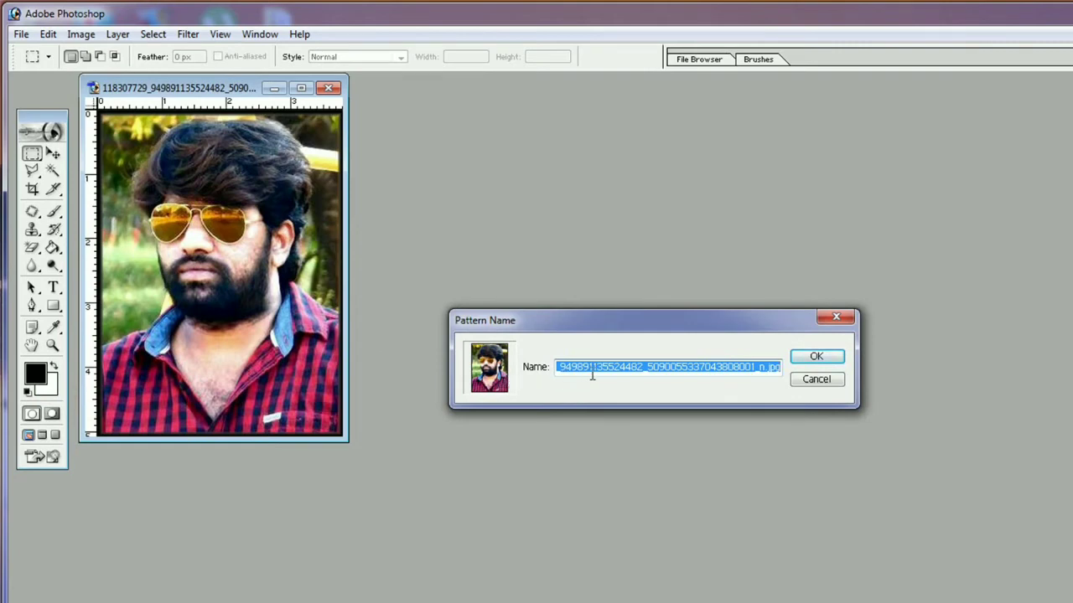
text(Passport)
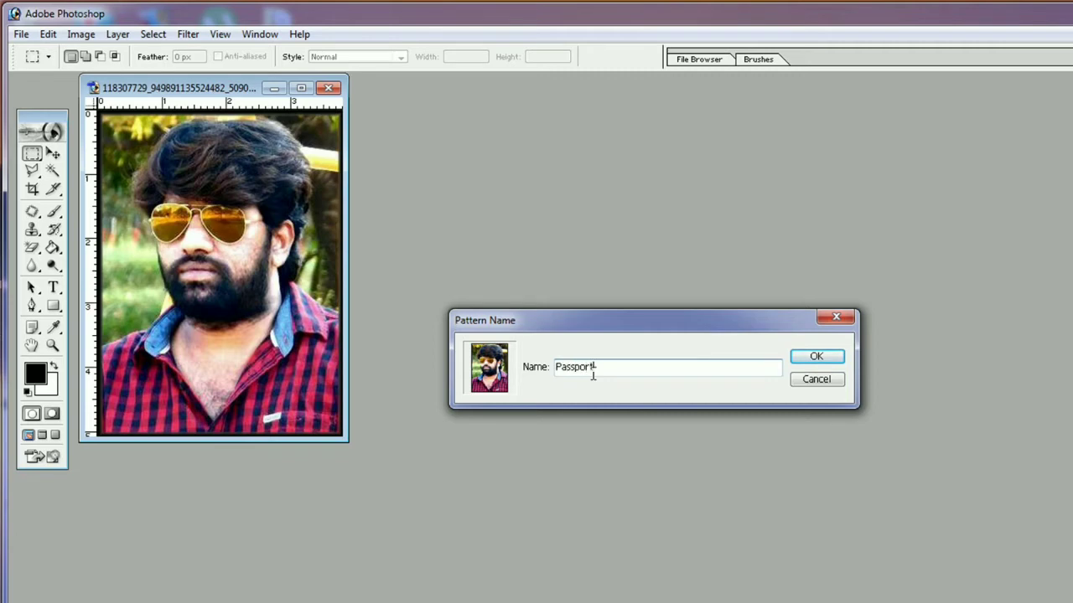
click(813, 358)
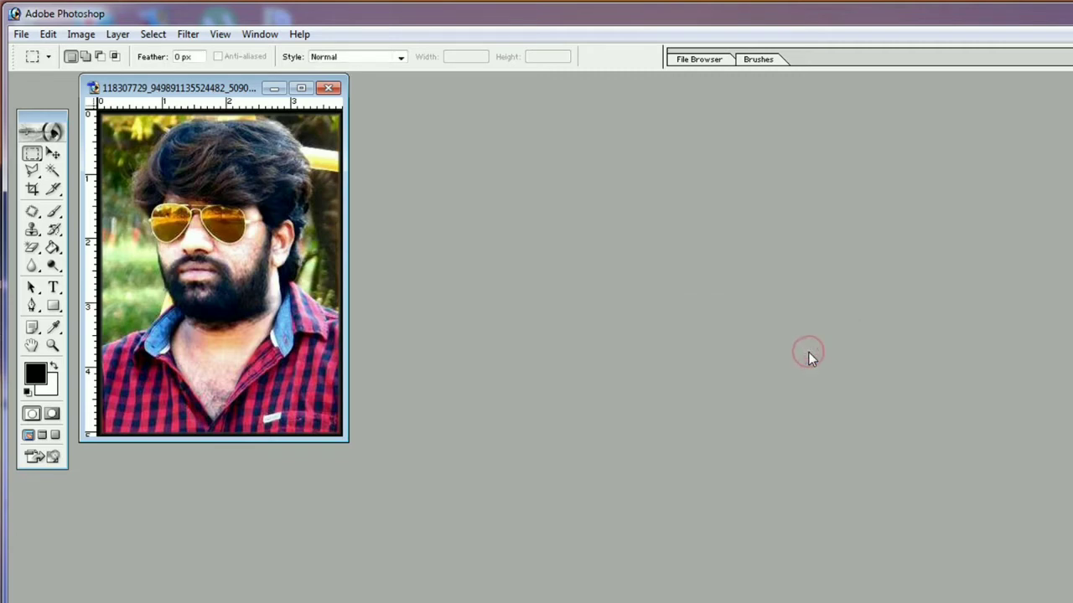
click(33, 150)
Step: Create a new 1200 × 800 pixel document at 200 pixels/inch
click(21, 35)
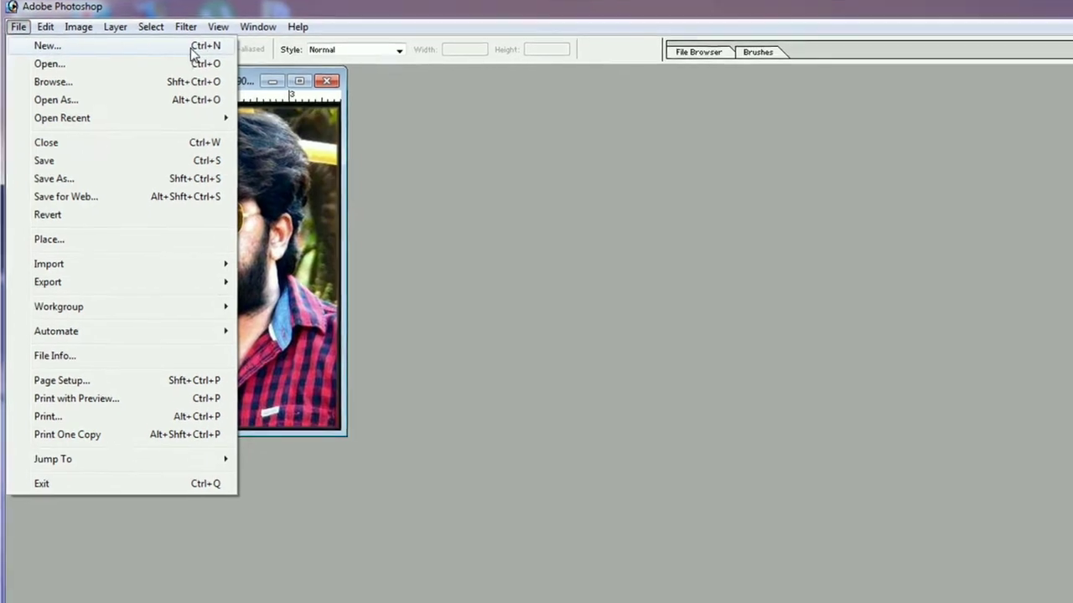
click(191, 47)
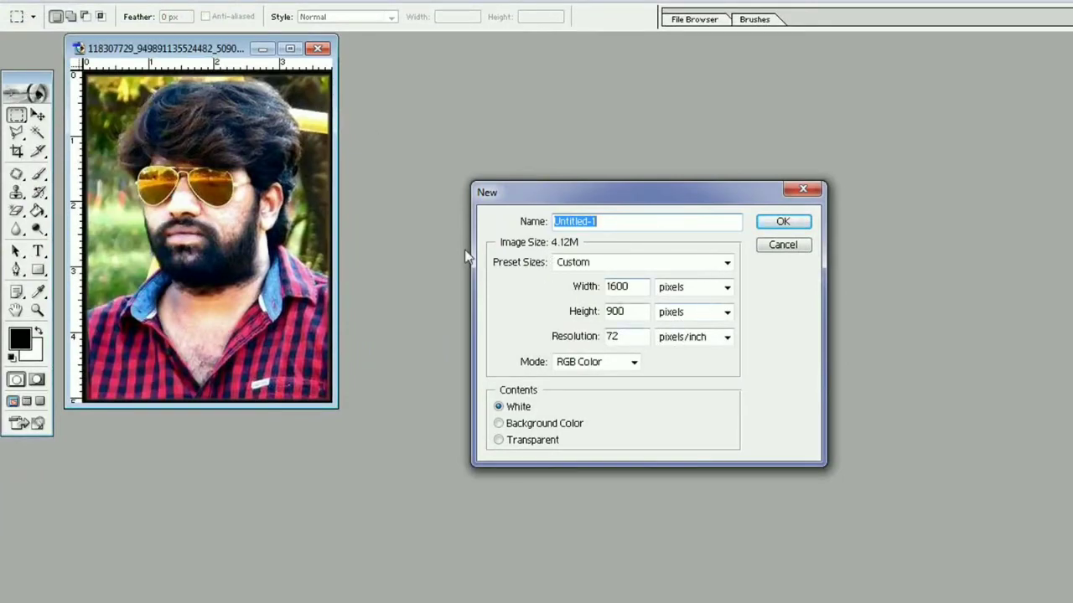
drag(636, 287, 578, 293)
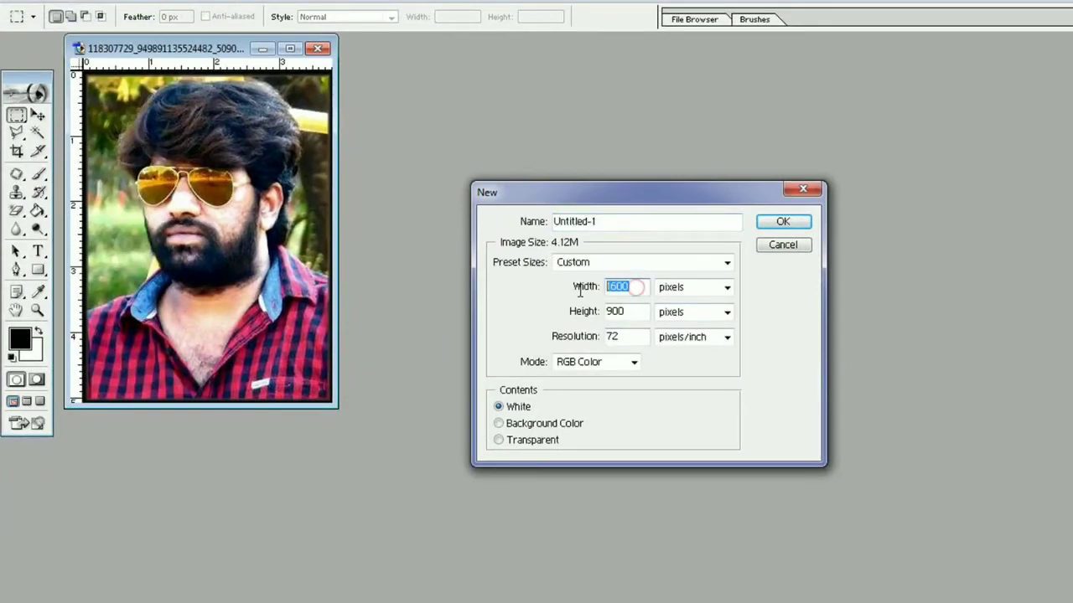
text(12)
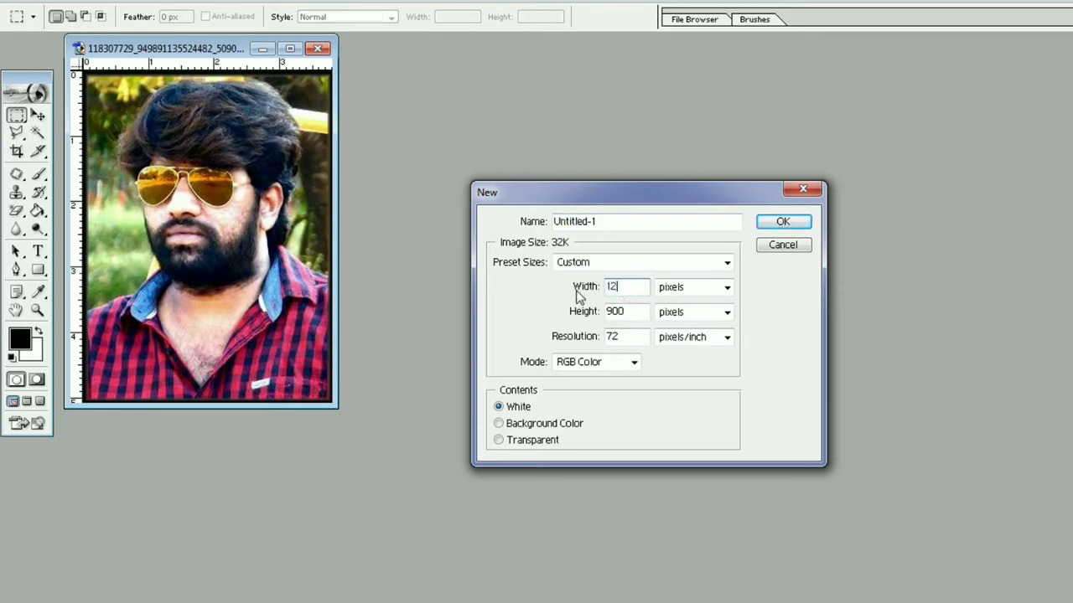
text(00)
key(Tab)
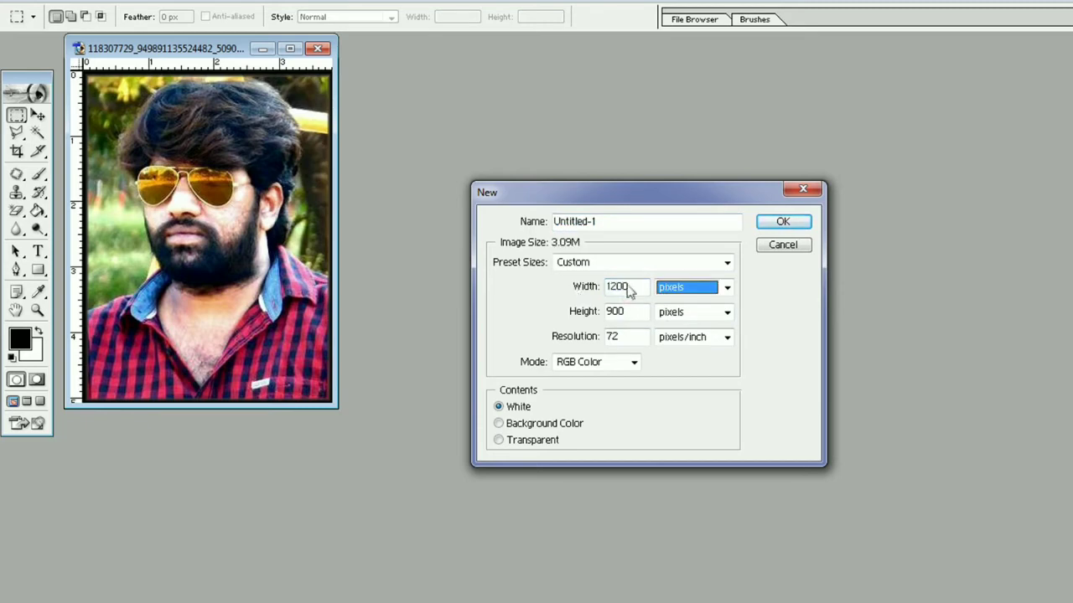
double_click(629, 311)
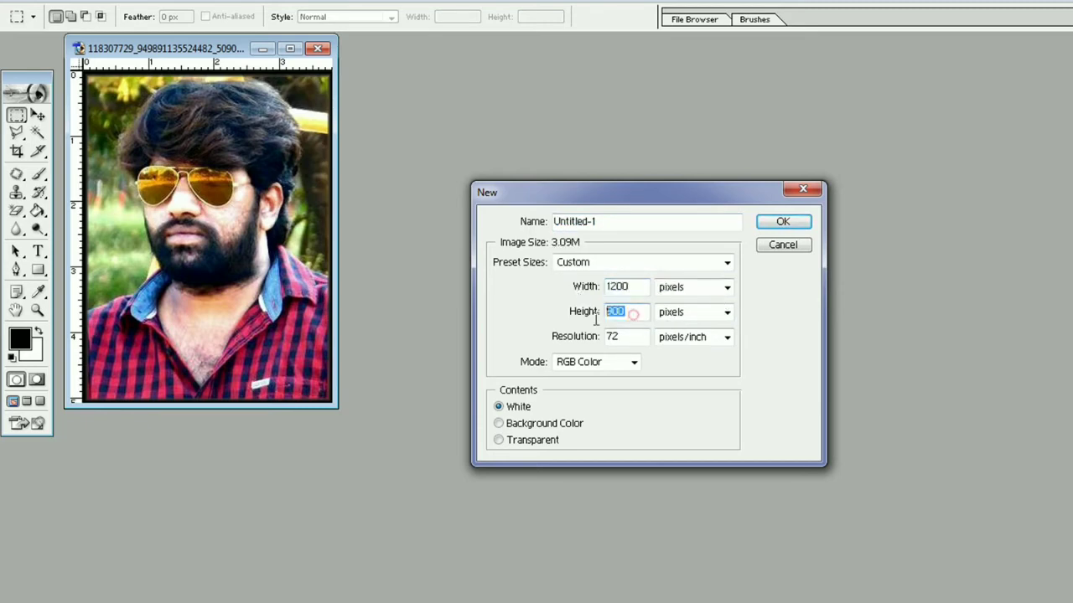
text(800)
key(Tab)
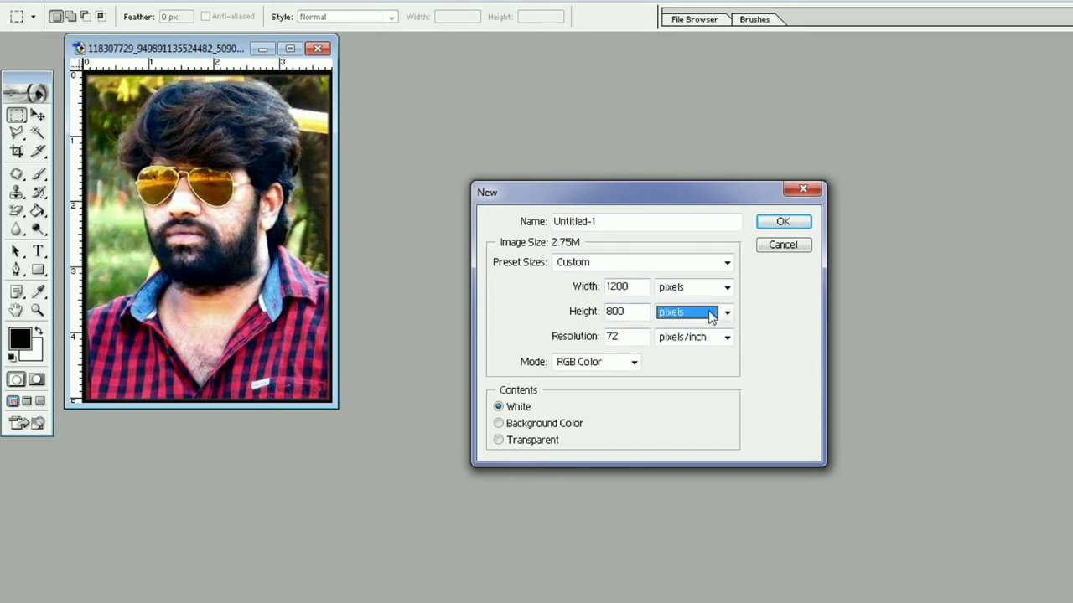
drag(627, 336, 598, 336)
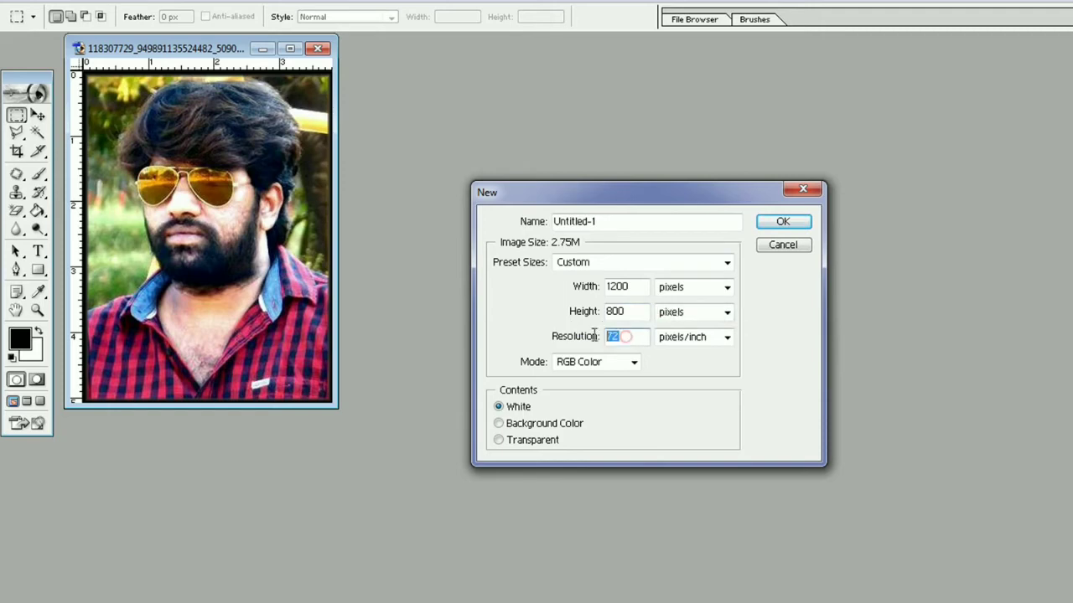
text(2)
click(783, 222)
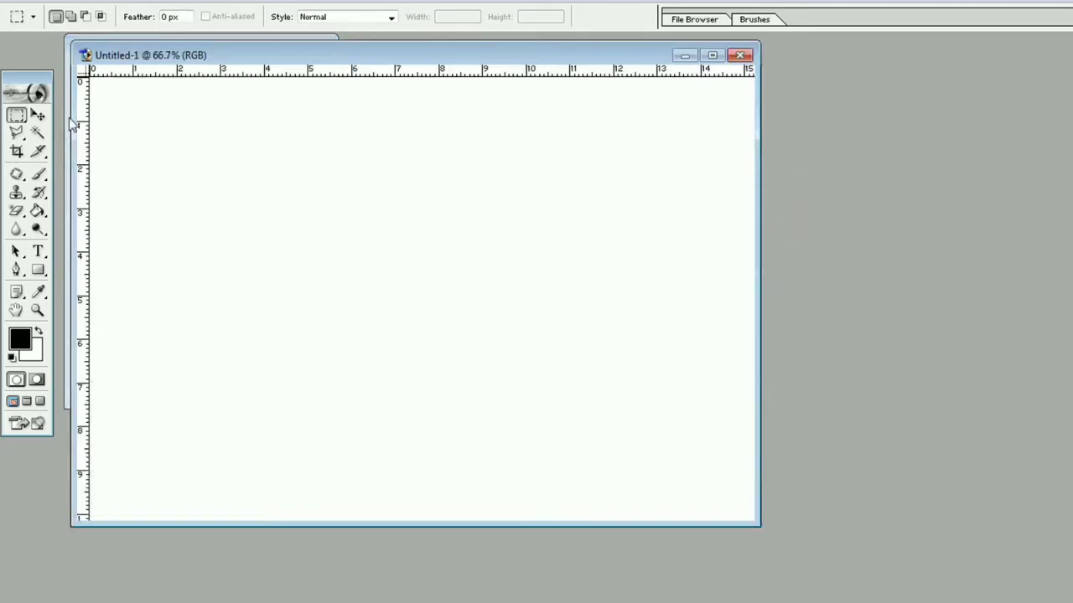
Step: Move the blank sheet's window so the portrait shows beside it, and select the Clone Stamp tool
click(38, 117)
drag(160, 55, 279, 98)
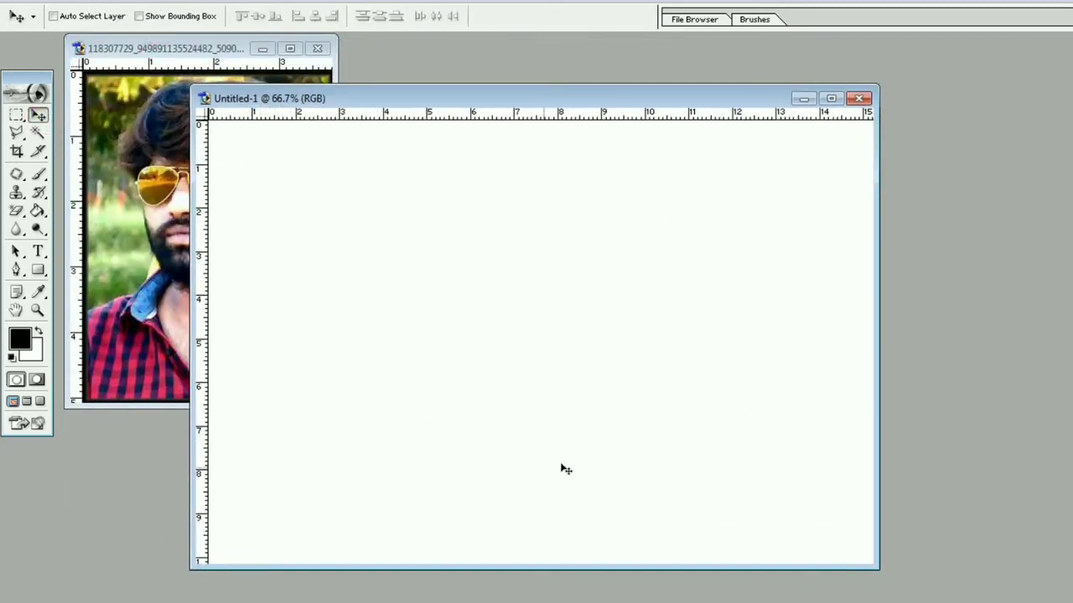
click(130, 148)
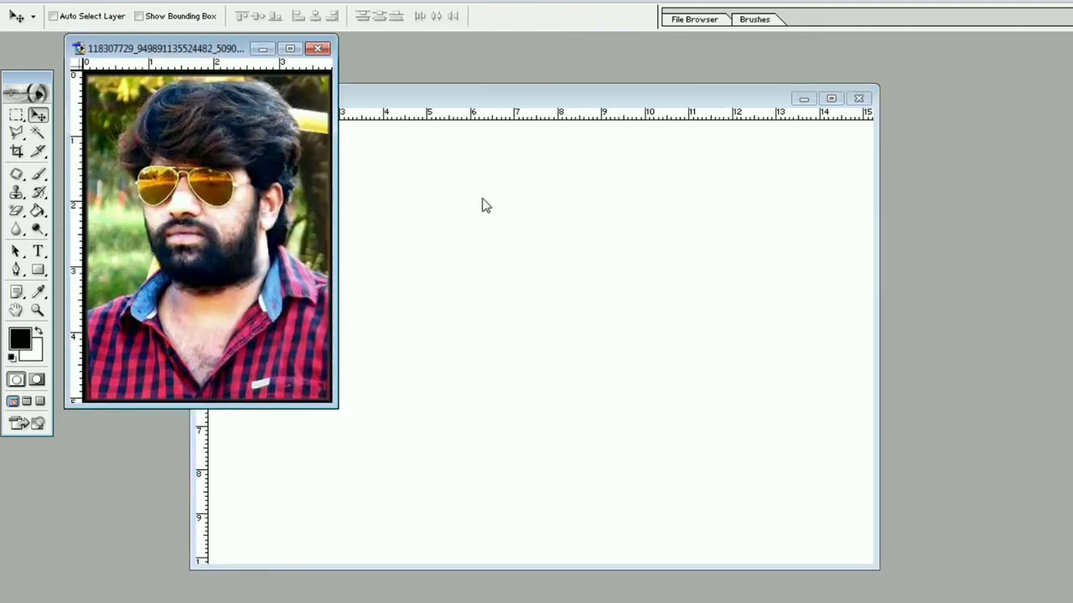
click(509, 198)
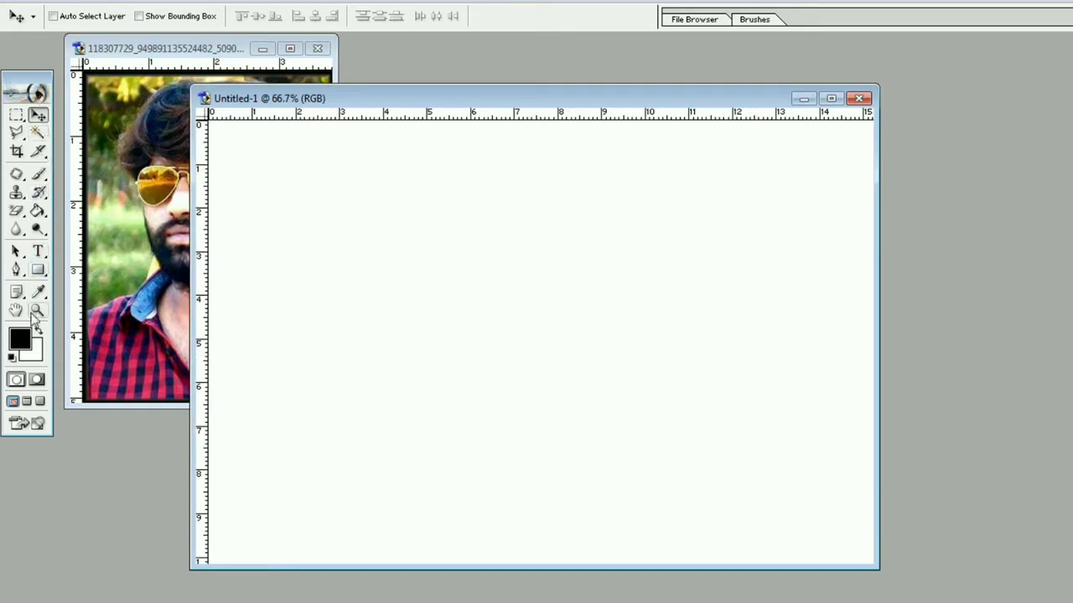
click(15, 195)
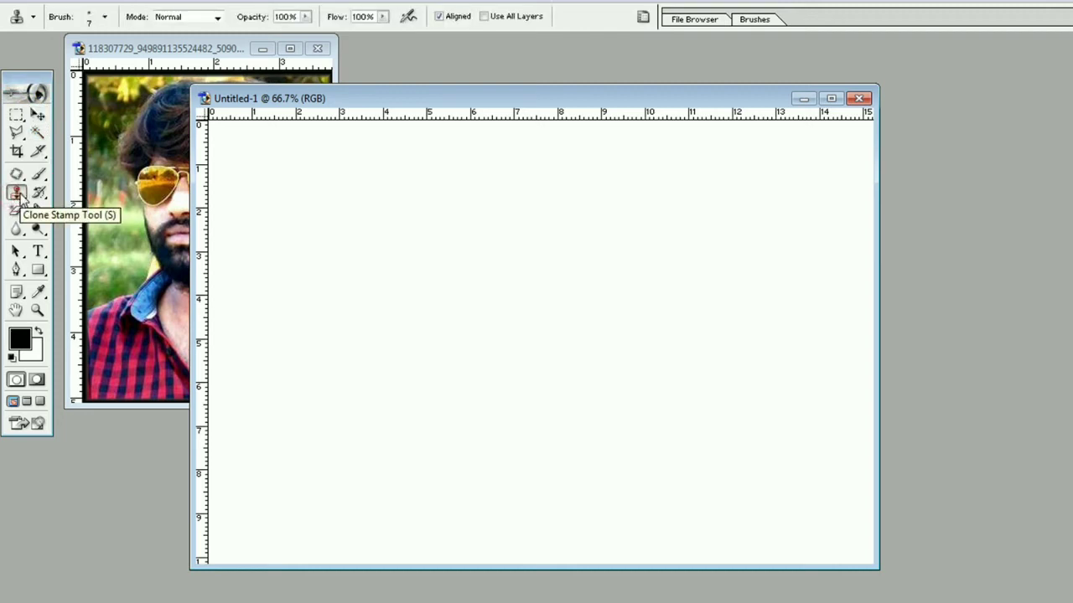
Step: Switch to the Pattern Stamp tool with the Passport pattern and stamp one test dab
click(20, 195)
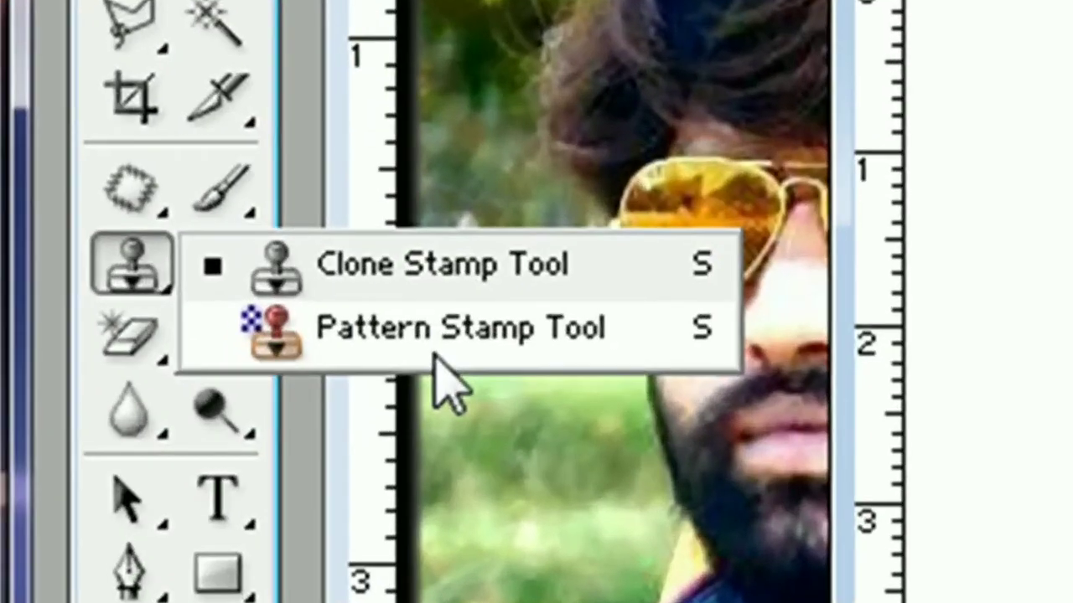
click(437, 340)
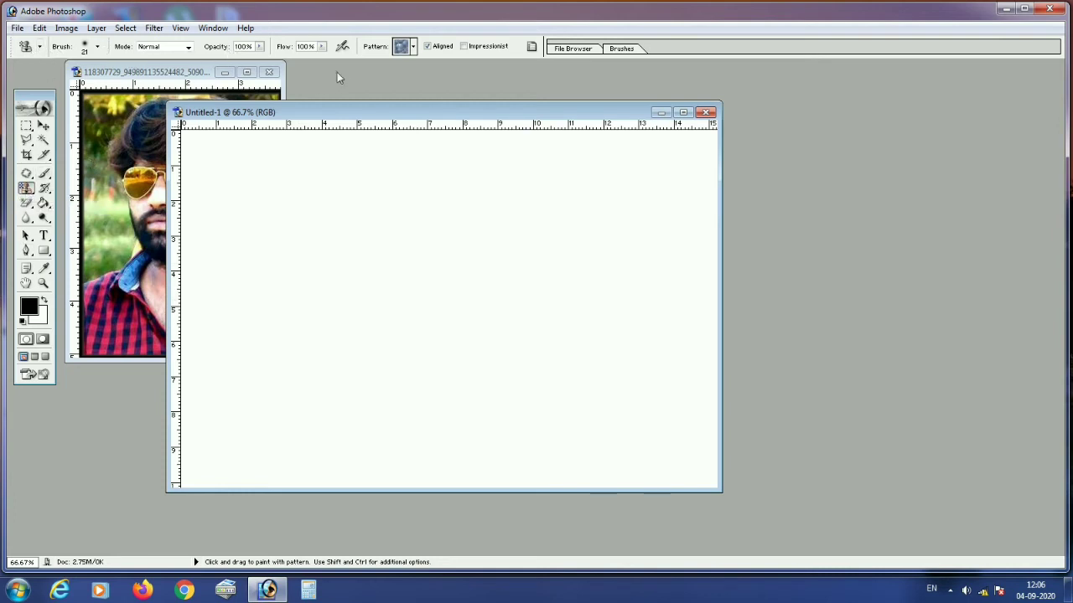
click(414, 48)
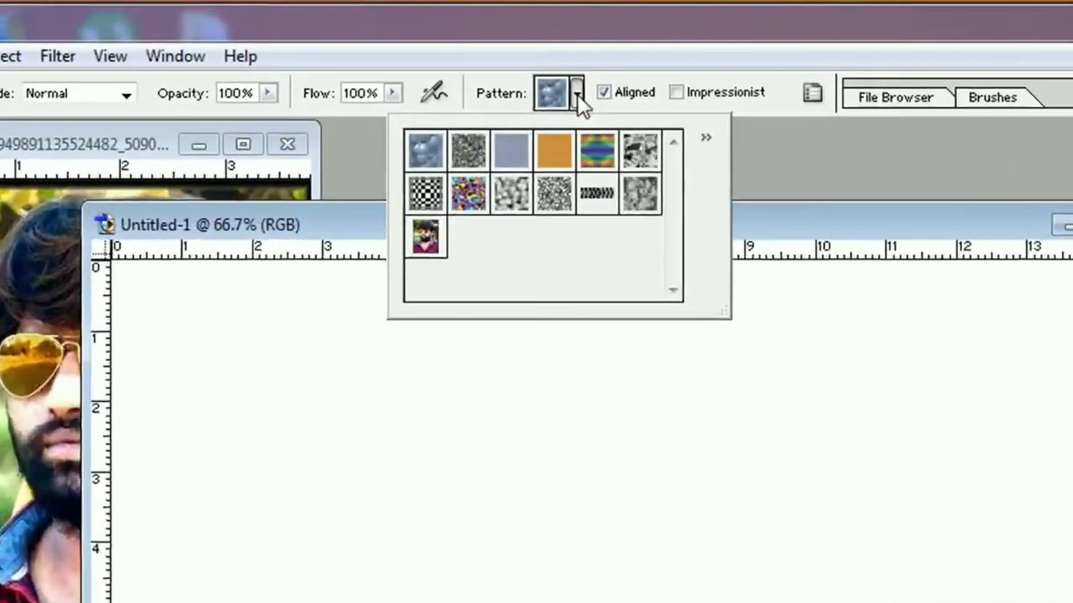
click(426, 239)
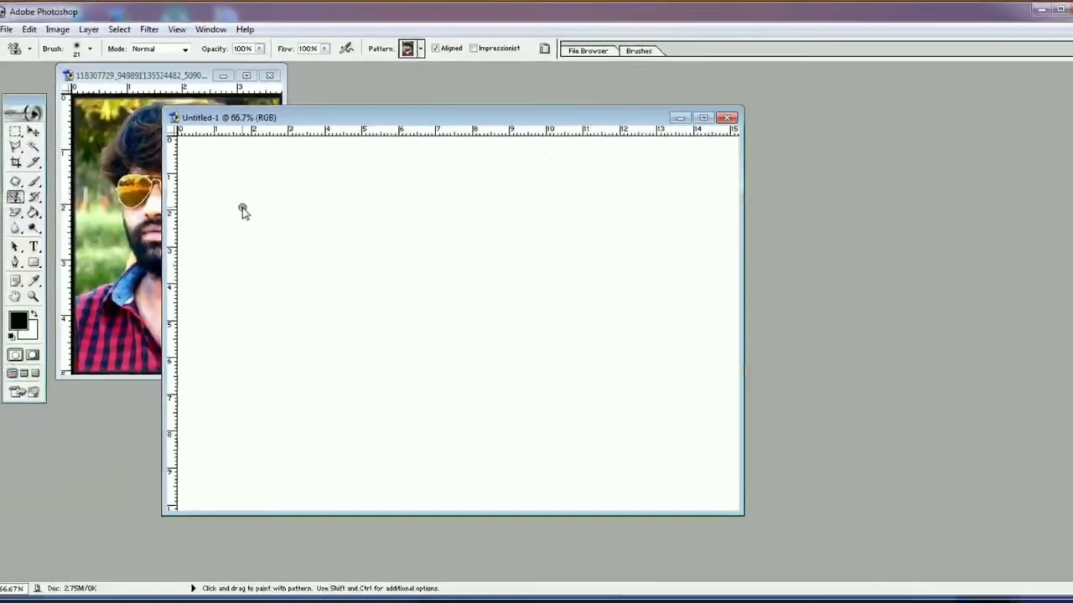
click(242, 198)
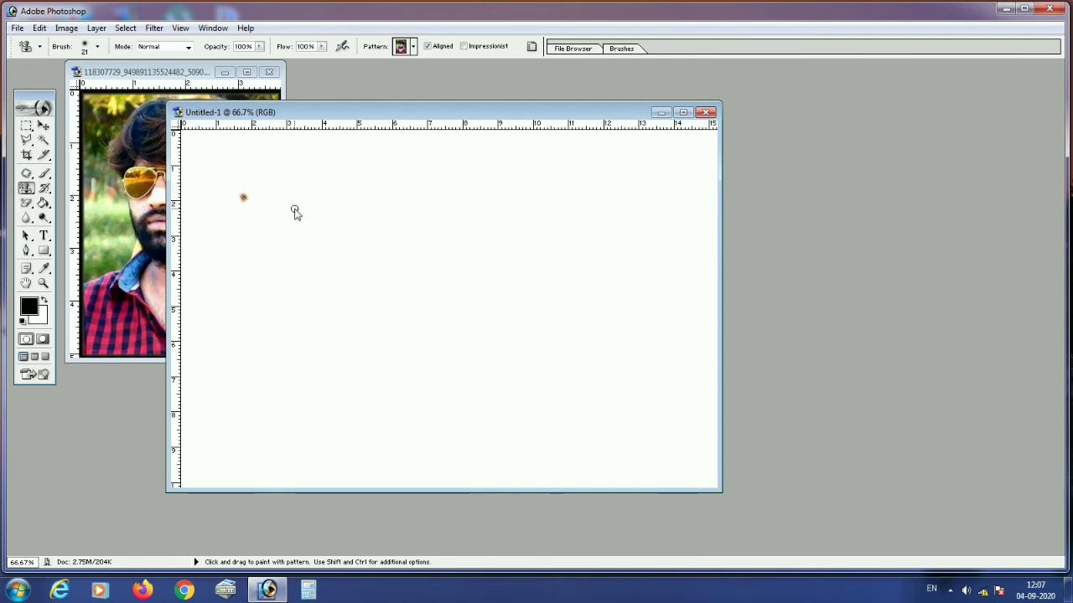
Step: Enlarge the Pattern Stamp brush to 400 and paint two rows of four bordered portraits
key(bracketright)
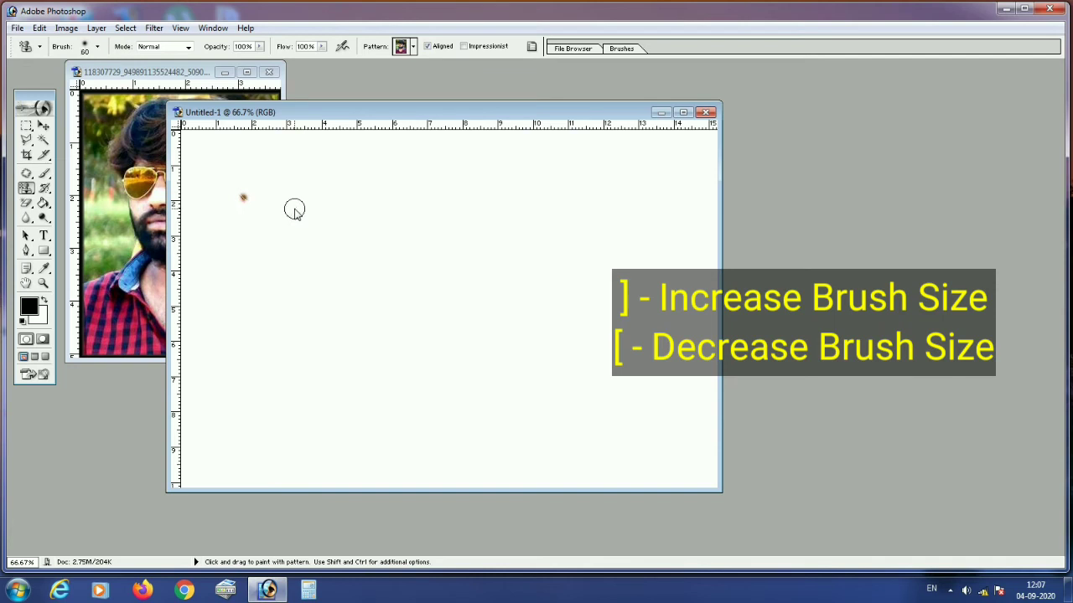
key(bracketright)
key(bracketright)
key(bracketright)
key(bracketright)
key(bracketright)
key(bracketright)
key(bracketright)
key(bracketright)
key(bracketright)
key(bracketright)
key(bracketright)
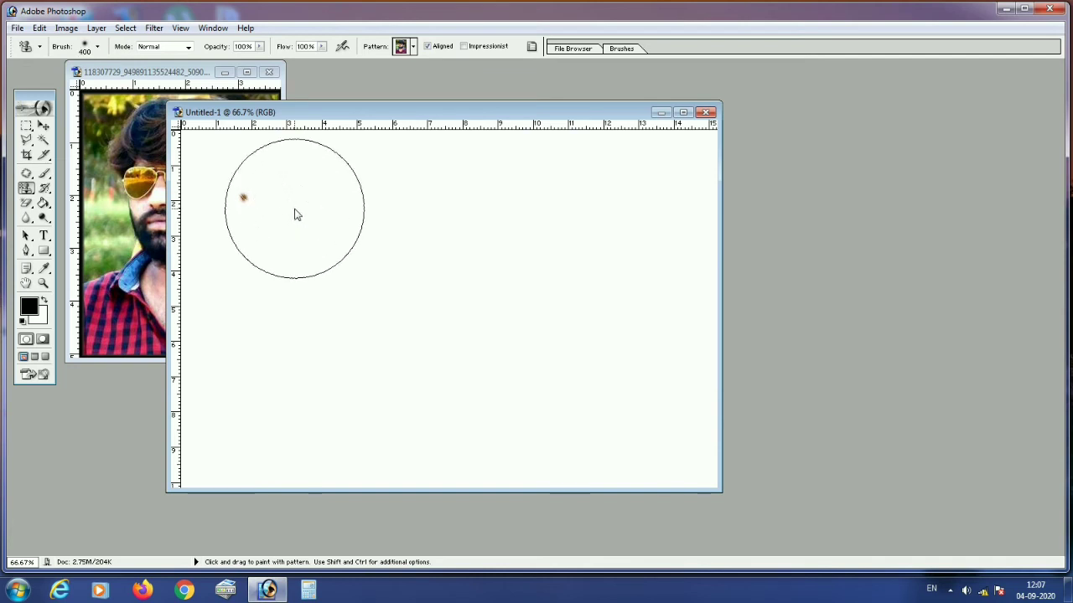
mouse_move(294, 215)
mouse_down()
mouse_move(500, 389)
mouse_move(616, 410)
mouse_move(381, 102)
mouse_up()
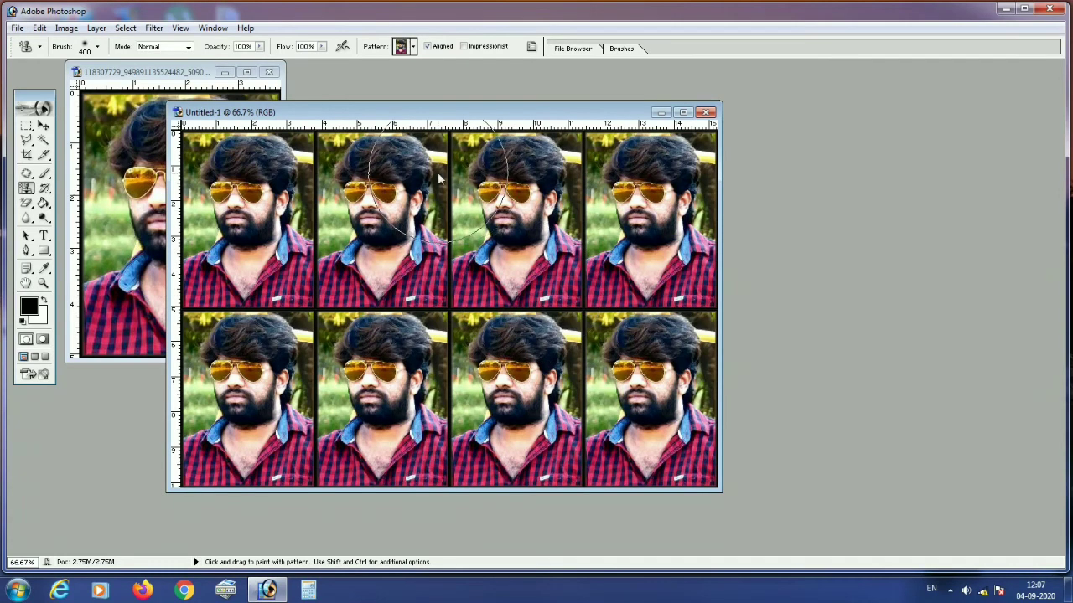
Step: Save the tiled sheet as JPEG 'Maxi Size' at maximum quality, then close it
click(18, 28)
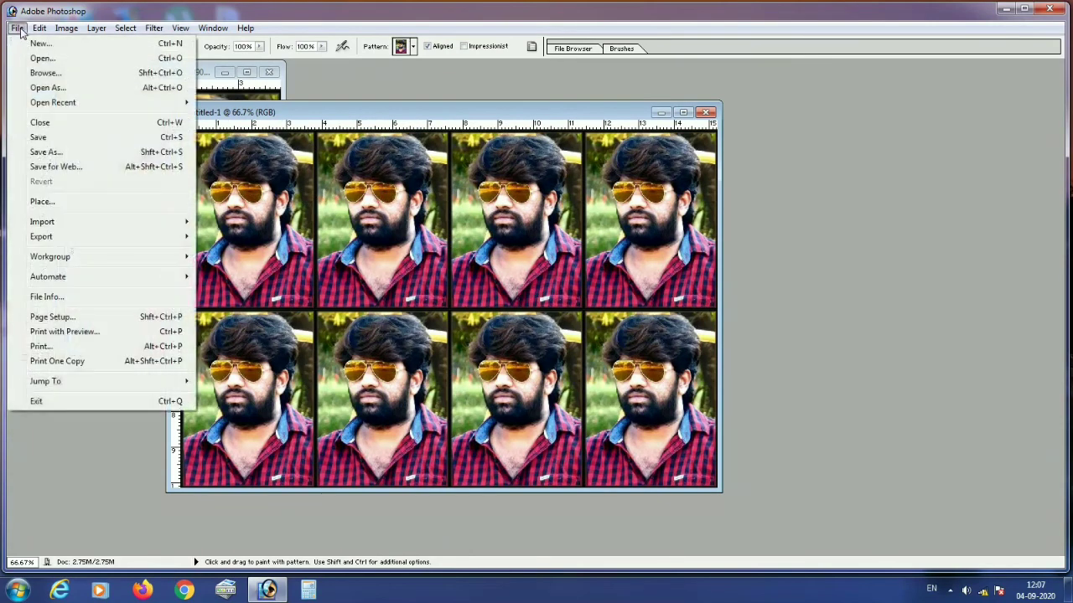
click(46, 151)
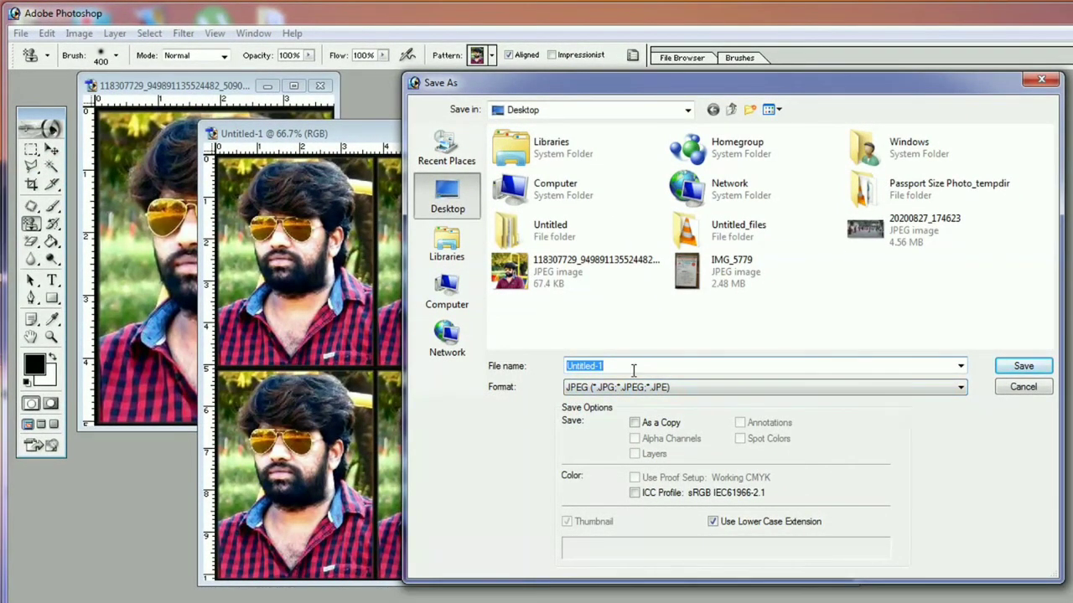
text(Maxi Size)
click(1024, 366)
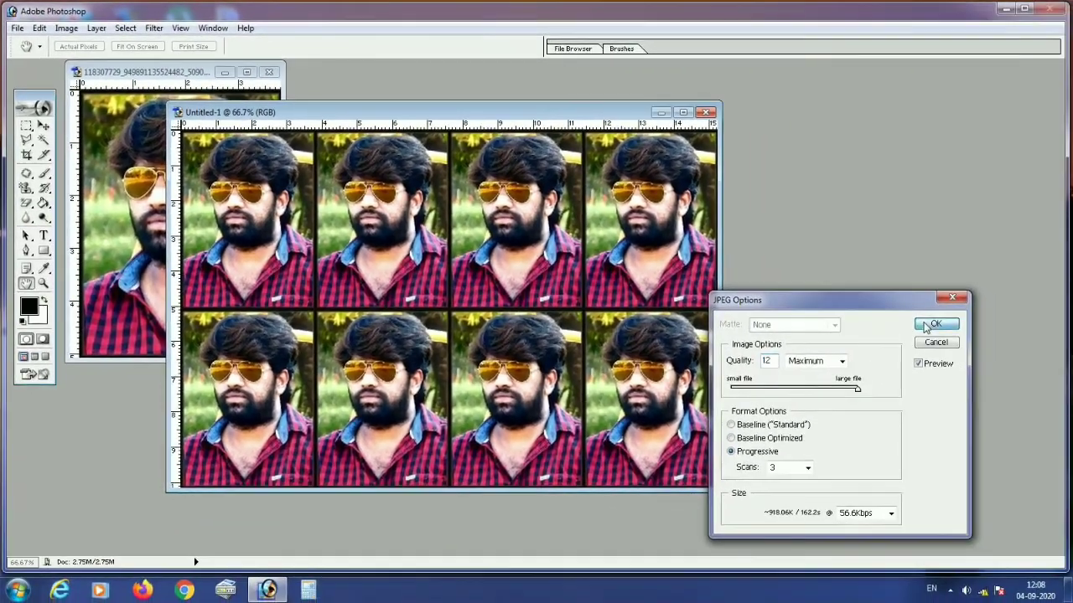
click(943, 330)
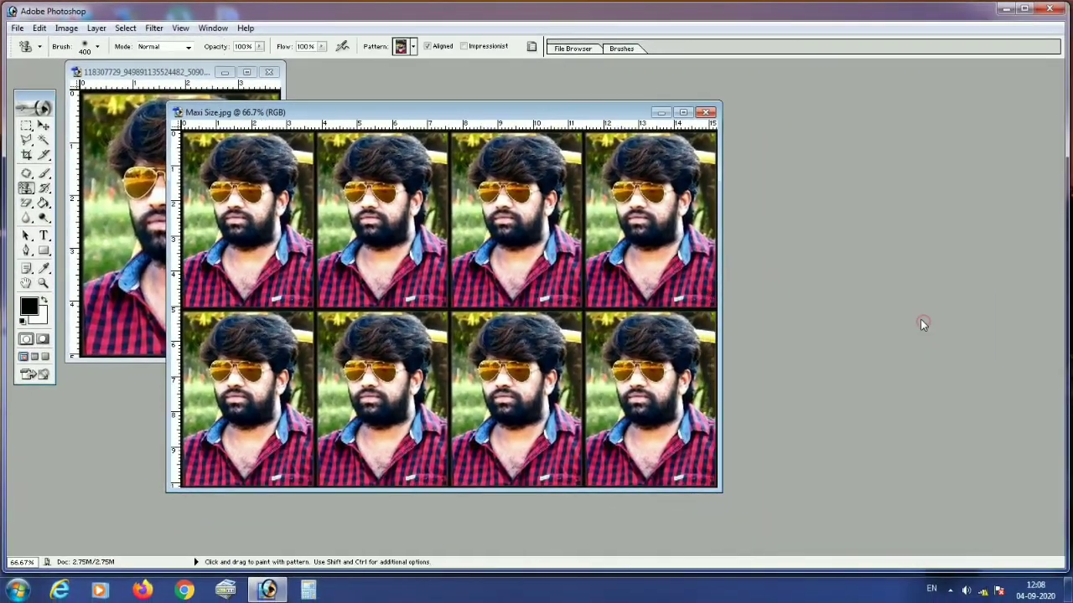
click(705, 112)
Step: Discard changes to the original portrait, quit Photoshop, and open Maxi Size from the desktop
key(ctrl+w)
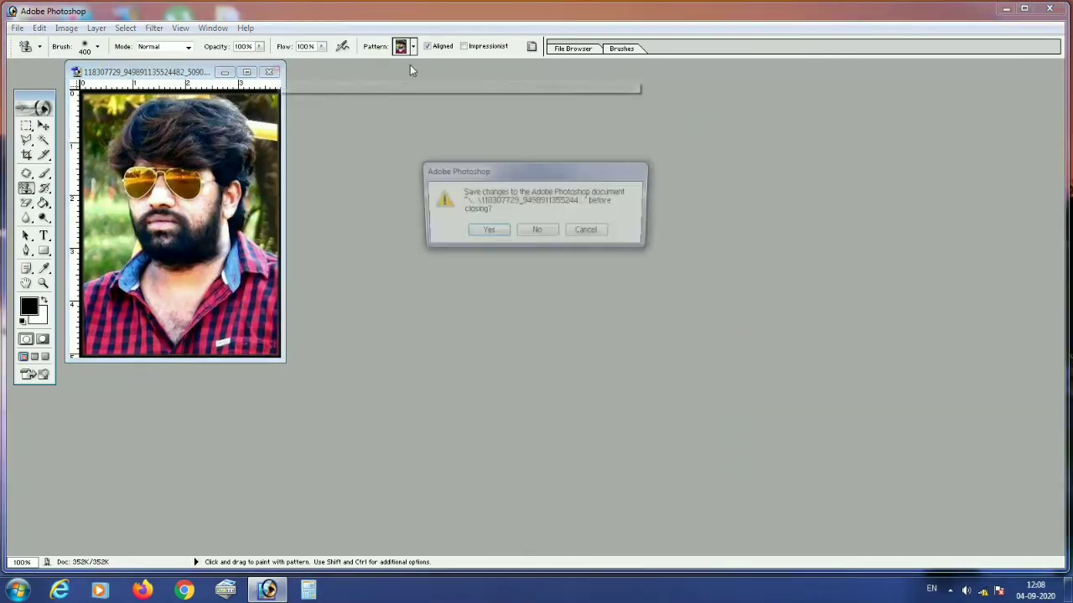
click(541, 231)
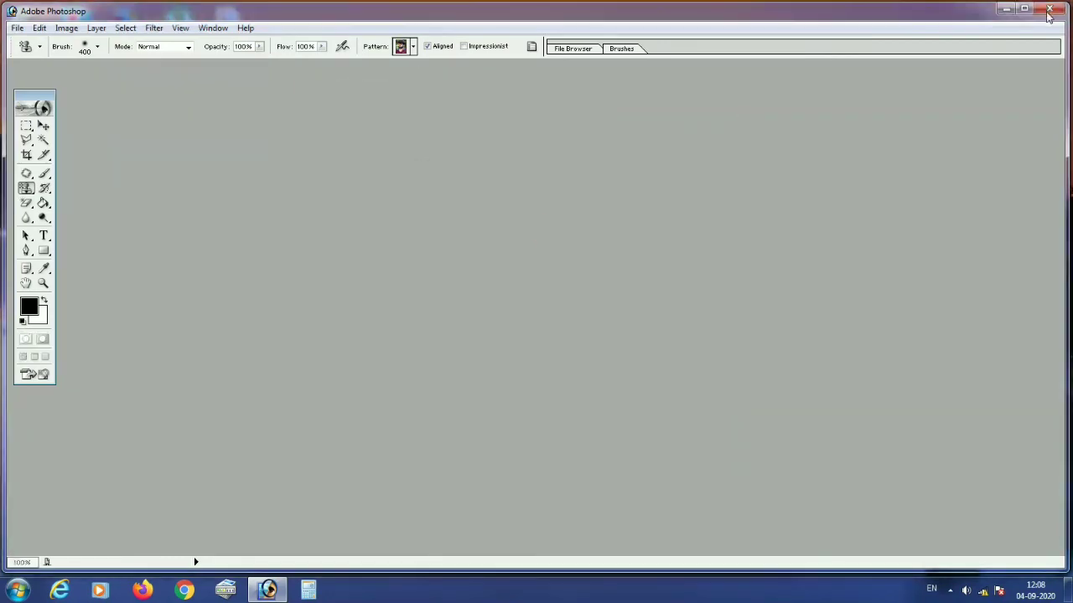
click(1047, 12)
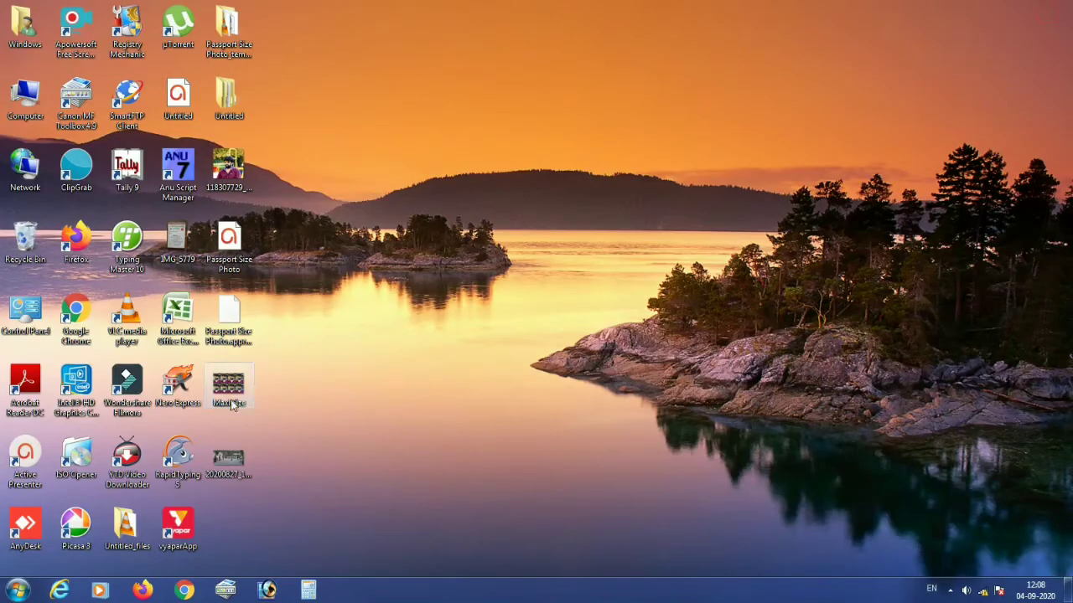
double_click(229, 387)
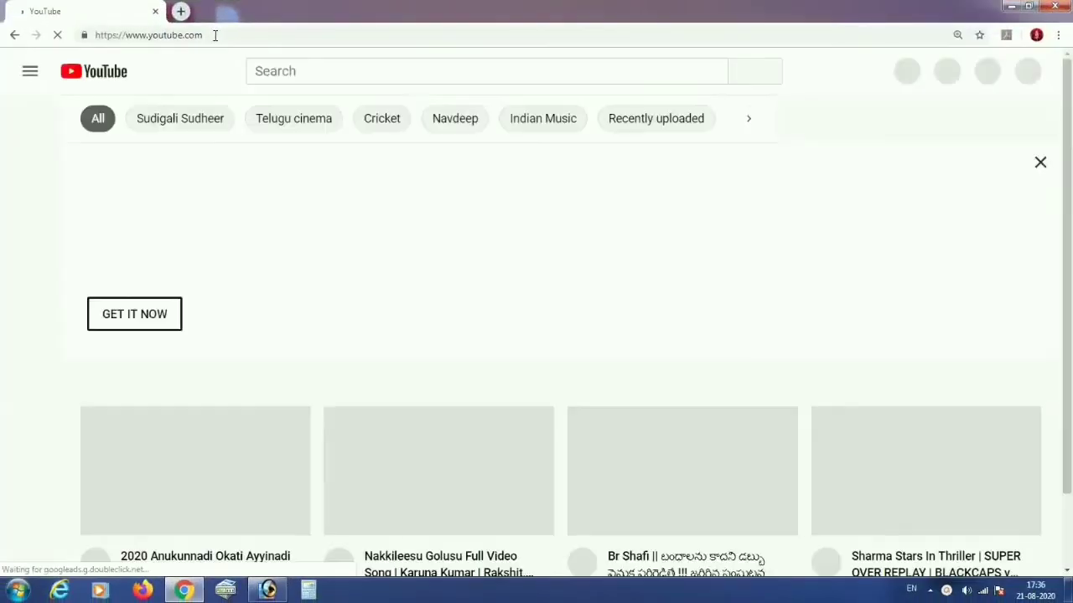
Step: Search YouTube using the top suggestion for the author's channel and click SUBSCRIBE
click(285, 71)
text(r)
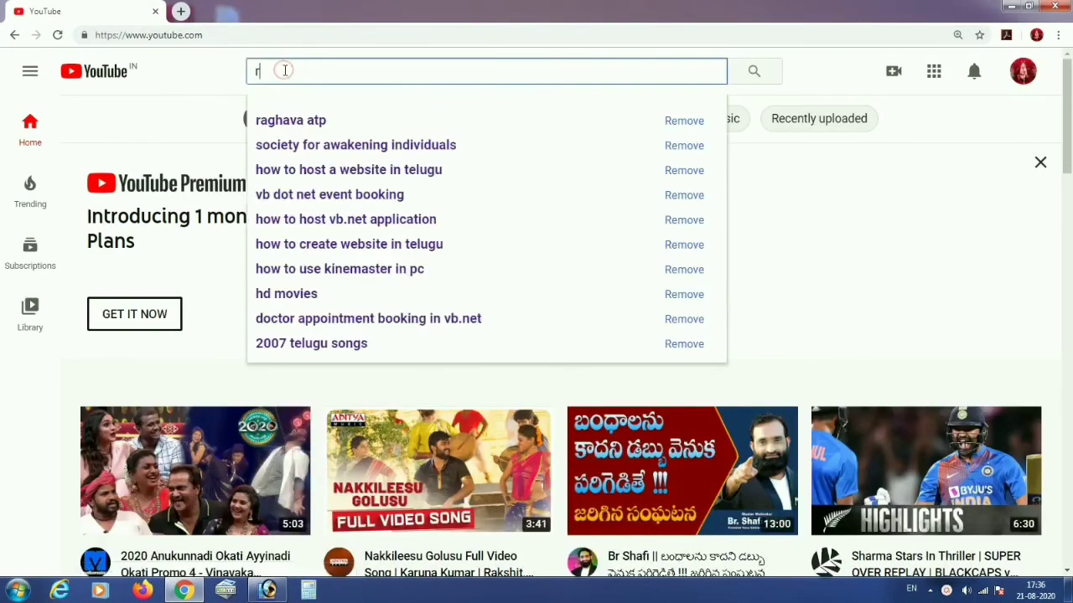
key(Down)
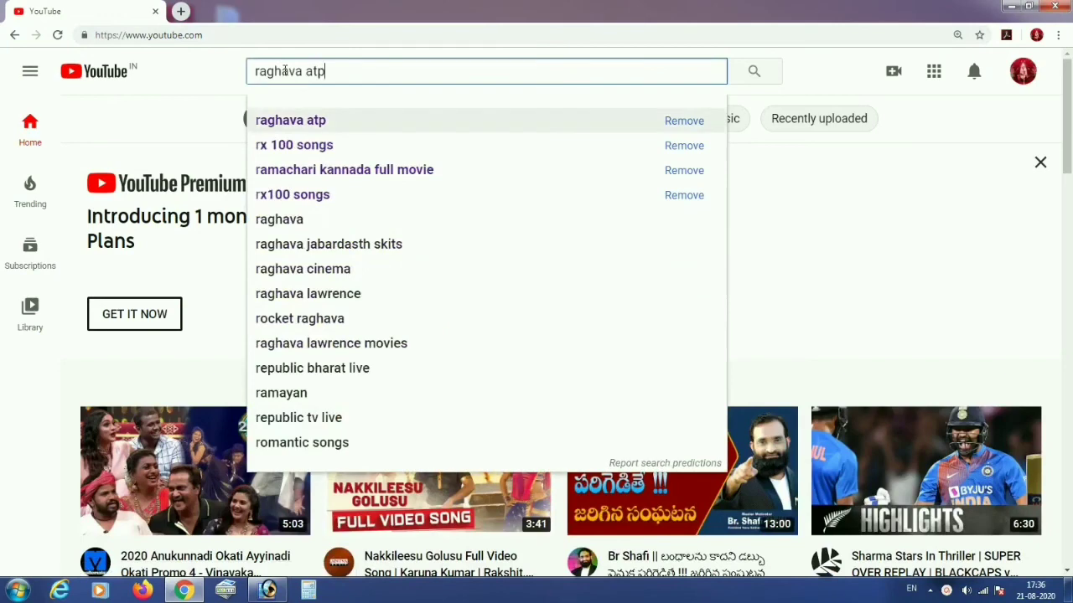
key(Return)
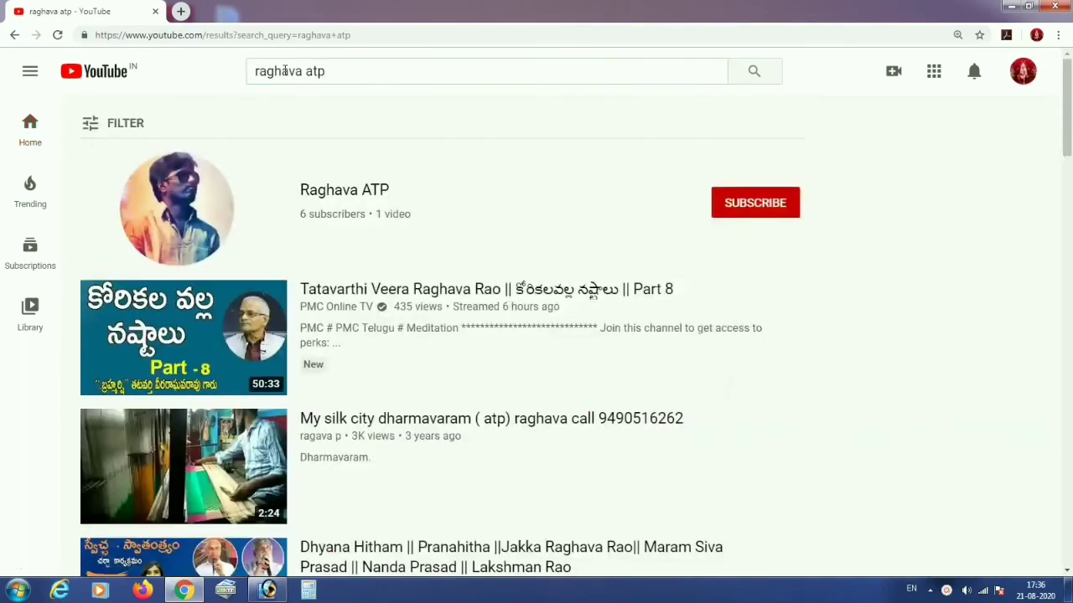
click(780, 206)
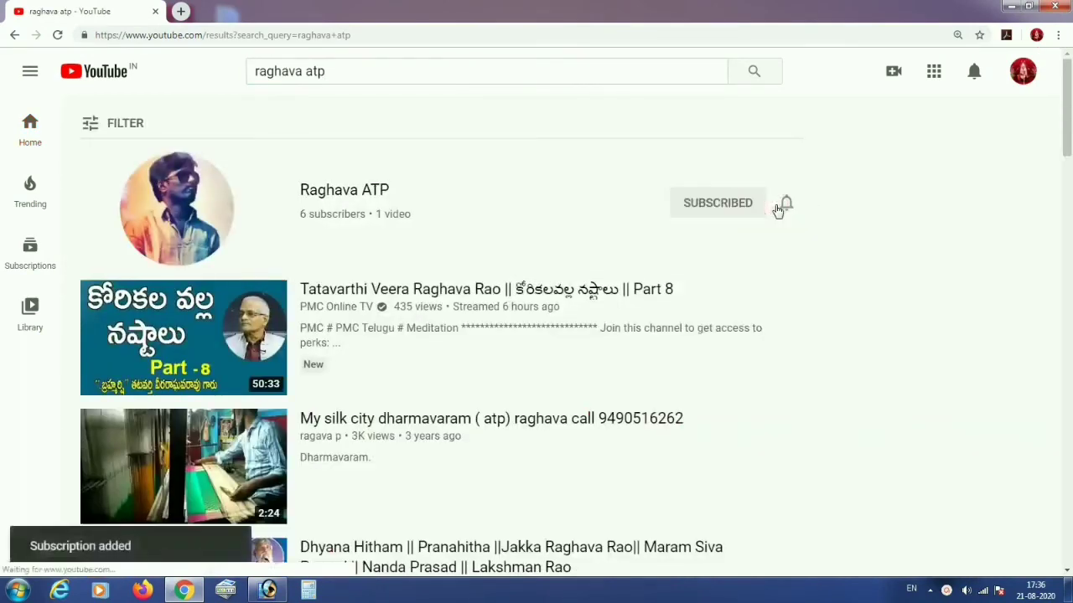